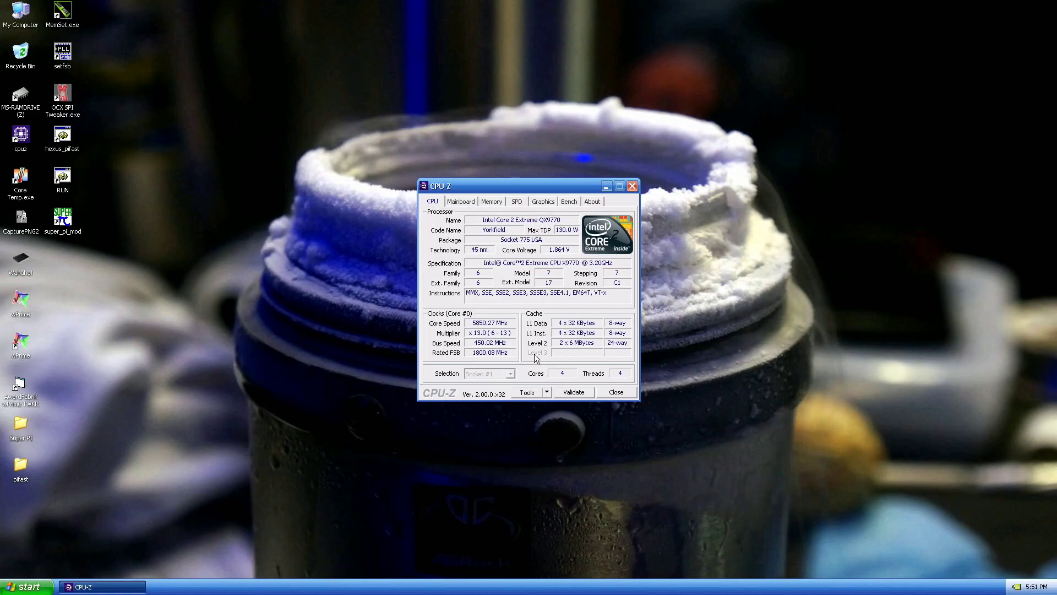
# Step: Close CPU-Z, launch wPrime with a saved thread count of 4, and move it top-right
pyautogui.click(626, 394)
pyautogui.doubleClick(20, 350)
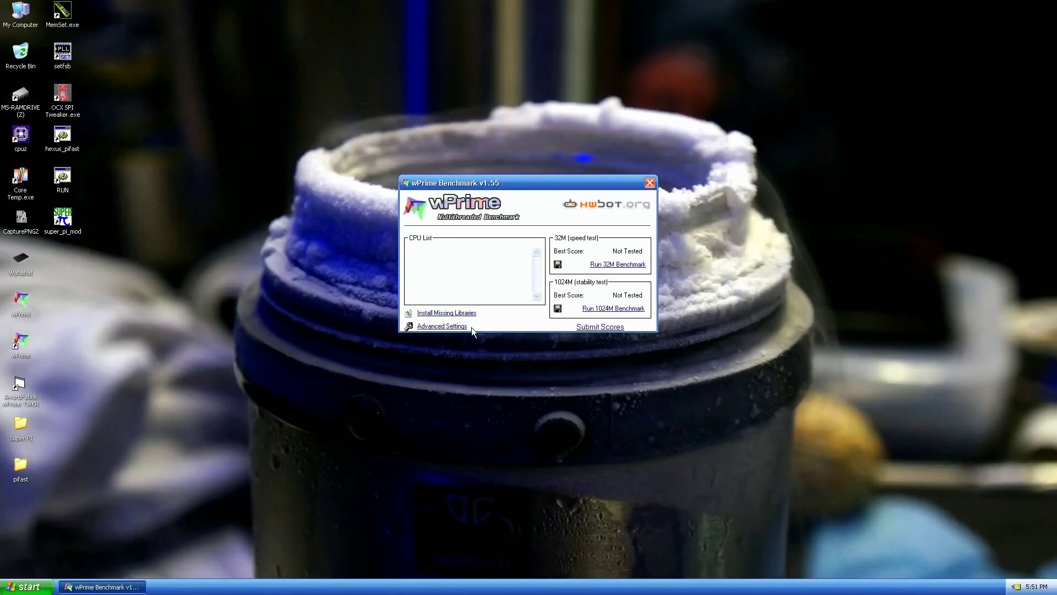
pyautogui.click(460, 327)
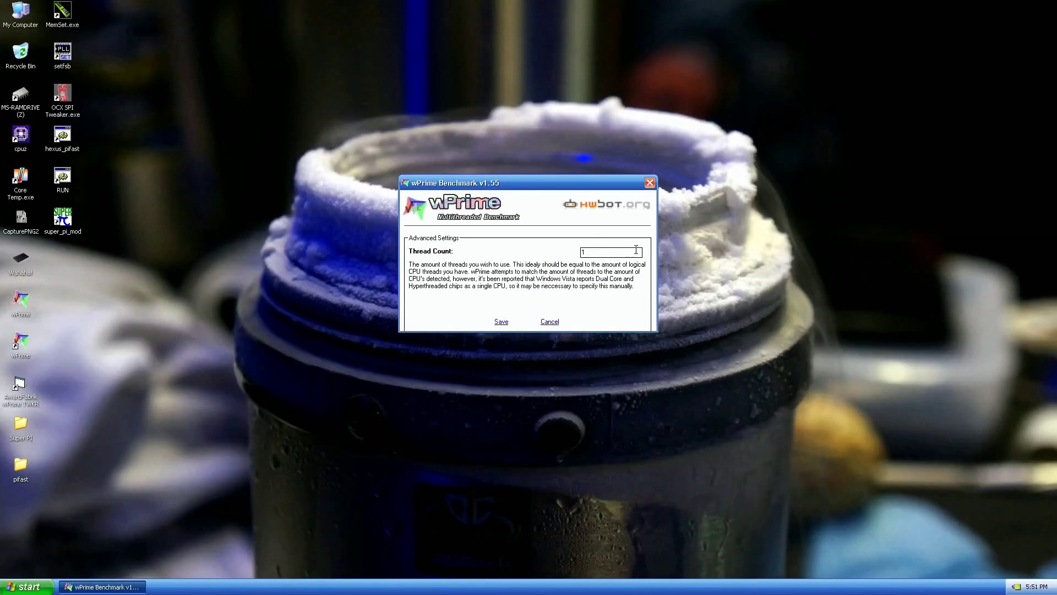
pyautogui.click(500, 322)
pyautogui.moveTo(568, 183); pyautogui.dragTo(732, 56)
# Step: Launch AwardFabrik TWKR at the top-left and start wPrime's 32M speed benchmark
pyautogui.doubleClick(20, 387)
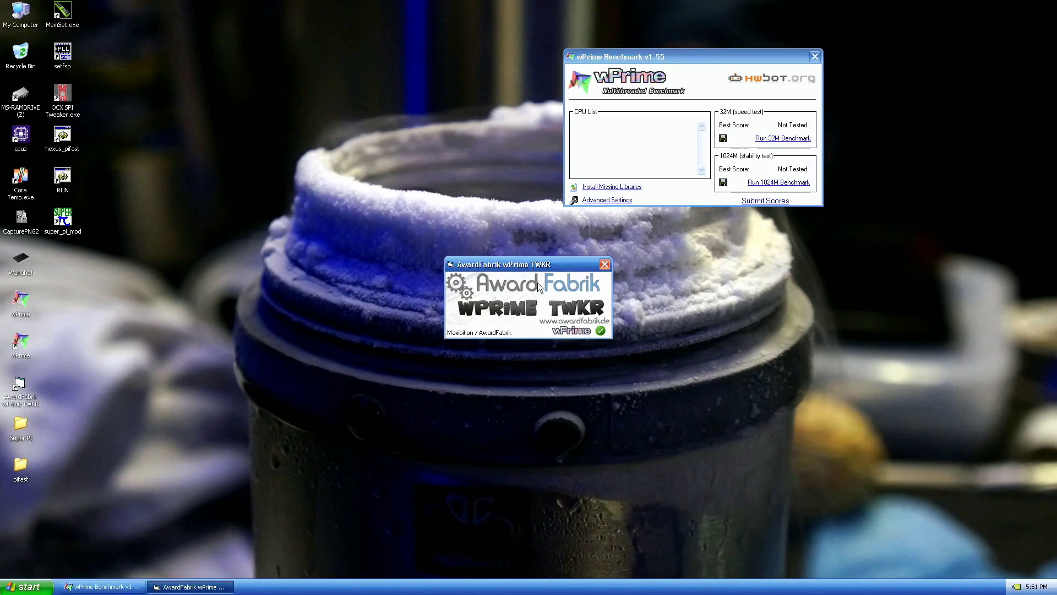
pyautogui.moveTo(537, 282); pyautogui.dragTo(257, 54)
pyautogui.click(30, 267)
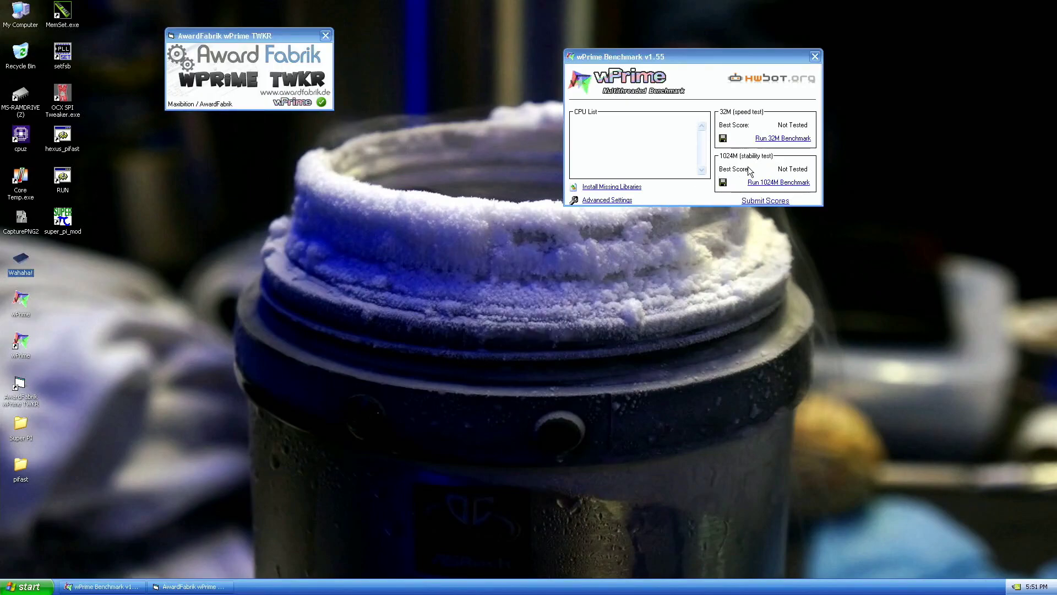
pyautogui.click(769, 140)
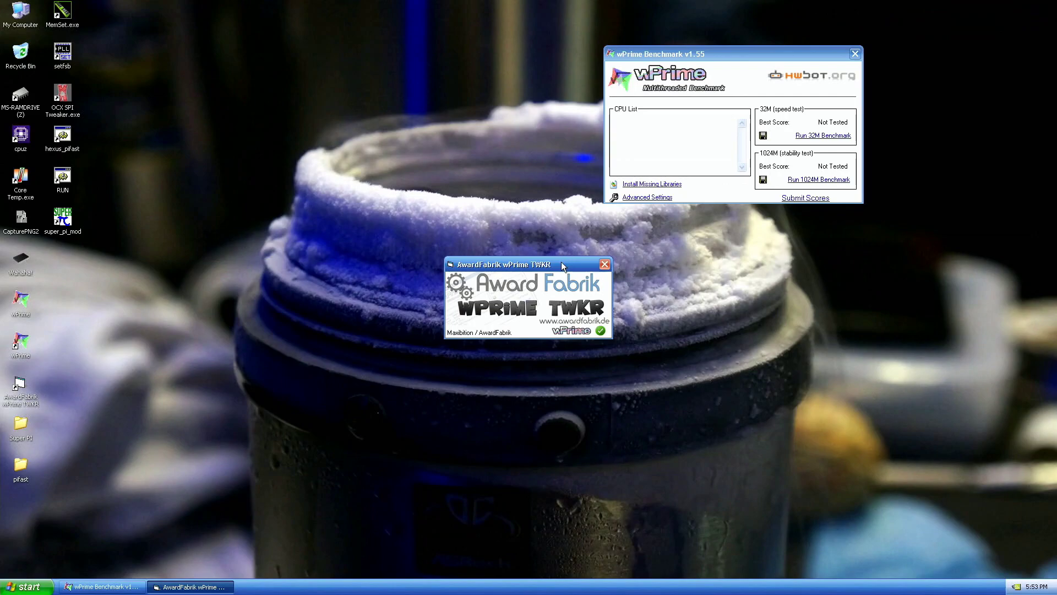
pyautogui.click(20, 262)
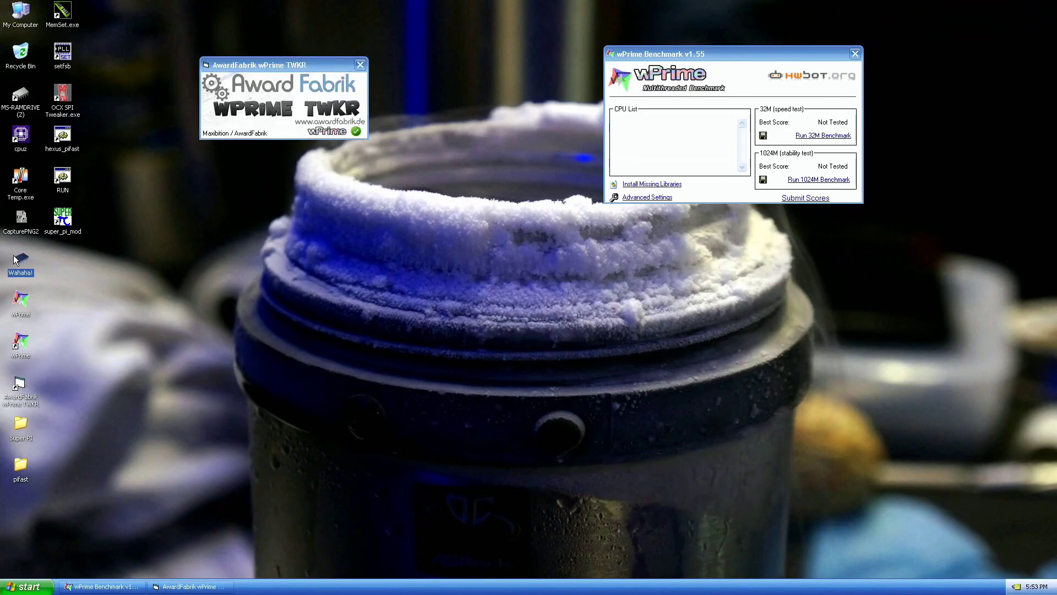
pyautogui.click(831, 136)
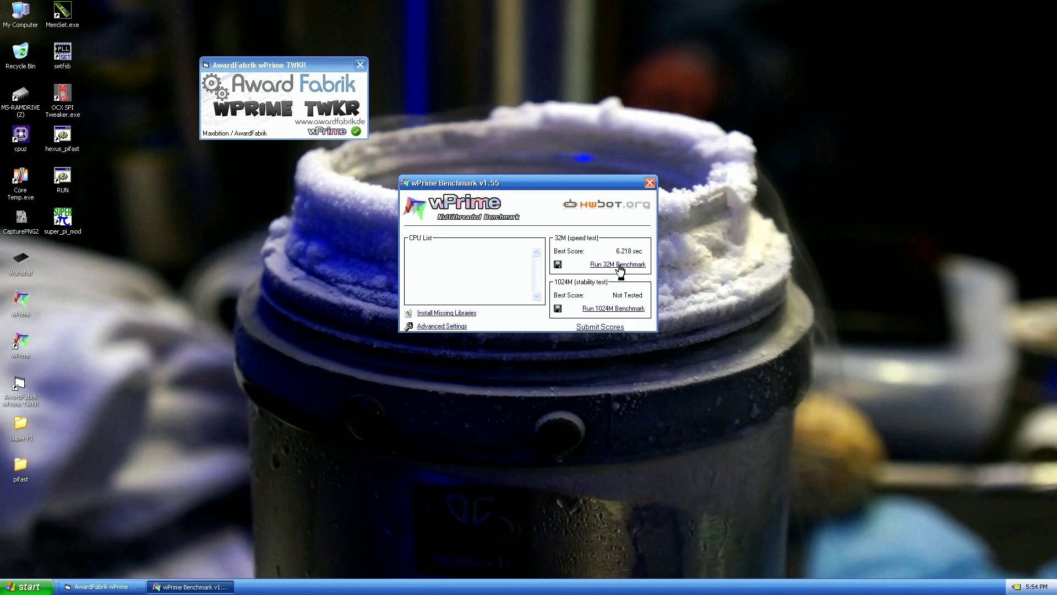
# Step: Move the wPrime window showing the 6.218 sec 32M result to the upper right
pyautogui.moveTo(584, 185); pyautogui.dragTo(827, 17)
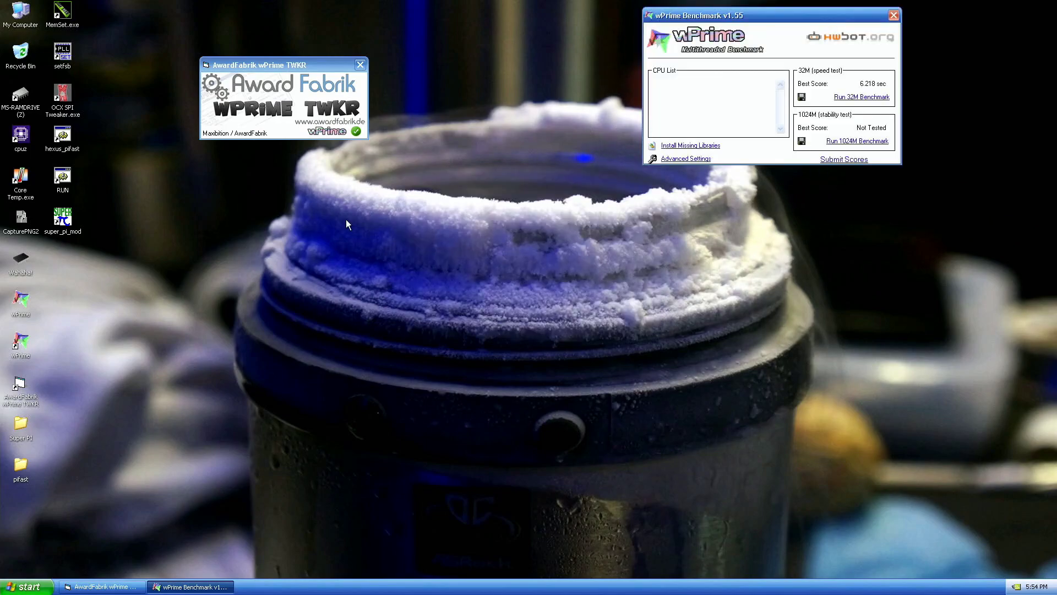
# Step: Open three CPU-Z windows on CPU, Memory and Mainboard tabs arranged around wPrime
pyautogui.doubleClick(21, 136)
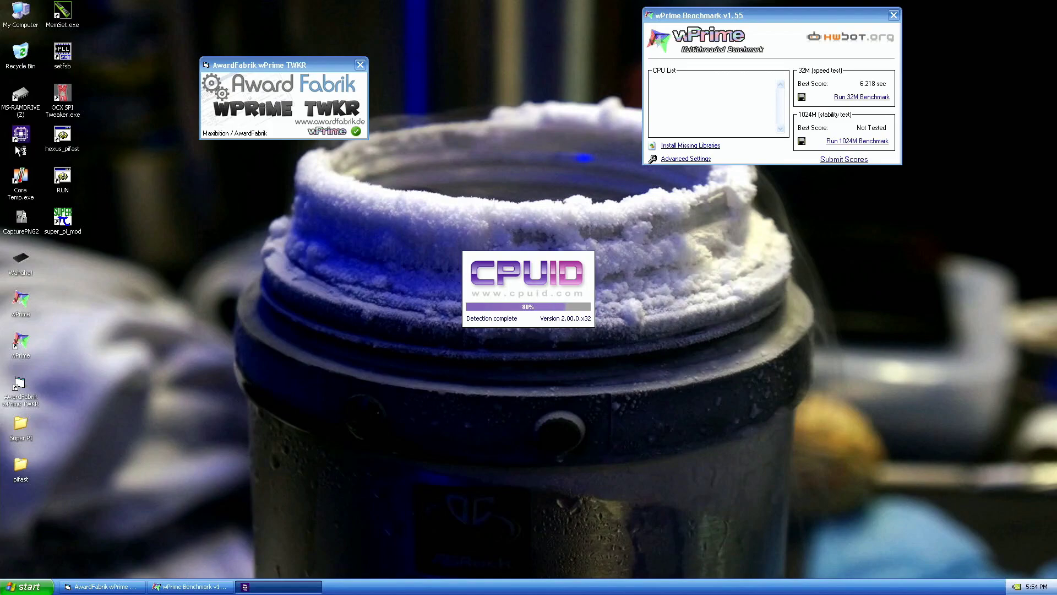
pyautogui.doubleClick(21, 136)
pyautogui.moveTo(513, 186); pyautogui.dragTo(268, 31)
pyautogui.doubleClick(21, 138)
pyautogui.click(491, 201)
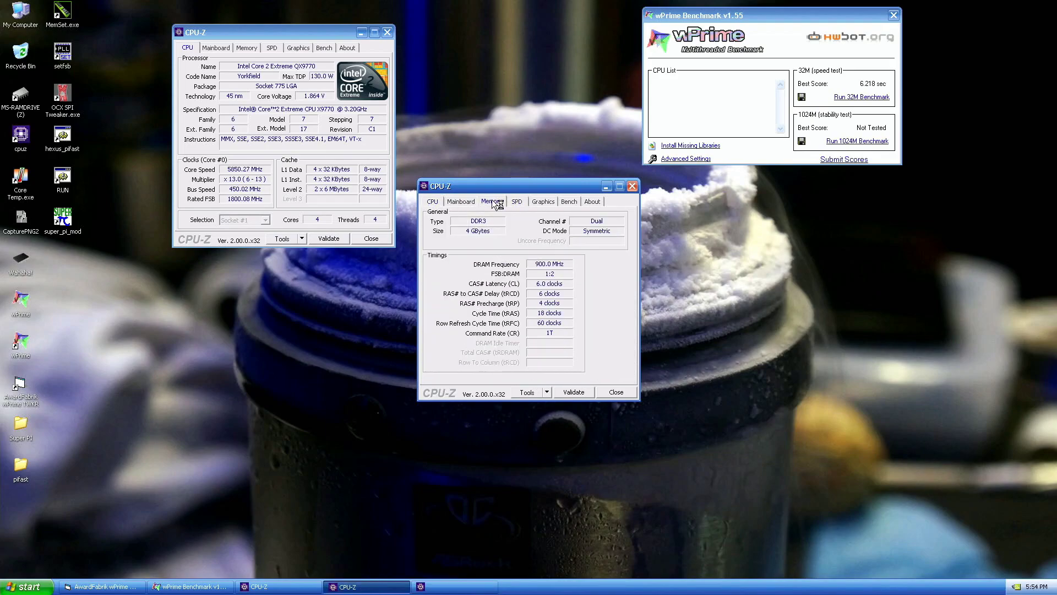
pyautogui.moveTo(751, 234); pyautogui.dragTo(829, 233)
pyautogui.click(461, 201)
pyautogui.moveTo(485, 193); pyautogui.dragTo(239, 285)
# Step: Capture the screen with CapturePNG2, then close all CPU-Z windows and wPrime
pyautogui.click(18, 226)
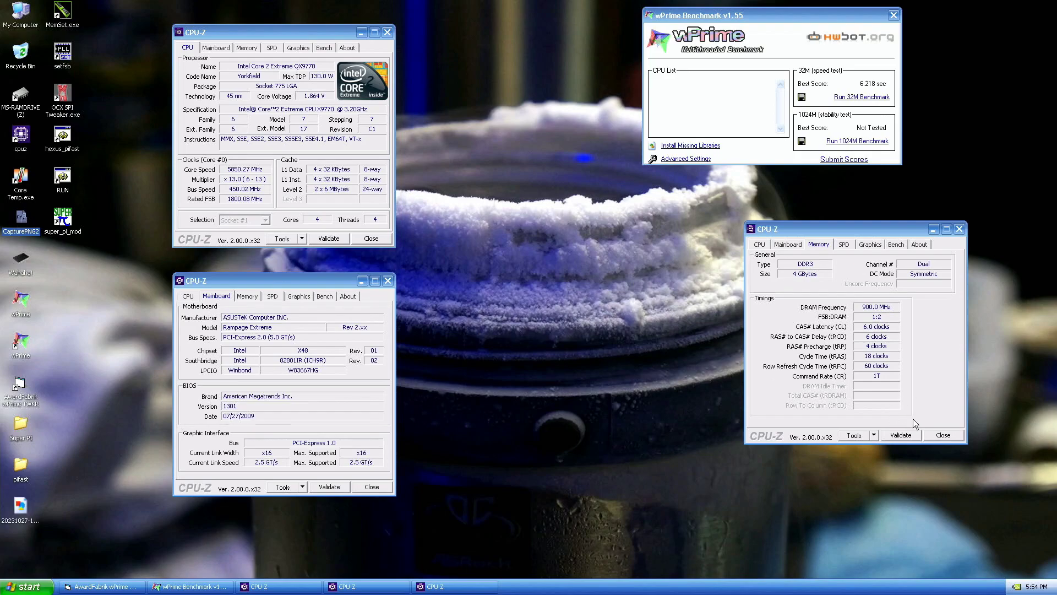
pyautogui.click(939, 435)
pyautogui.click(388, 281)
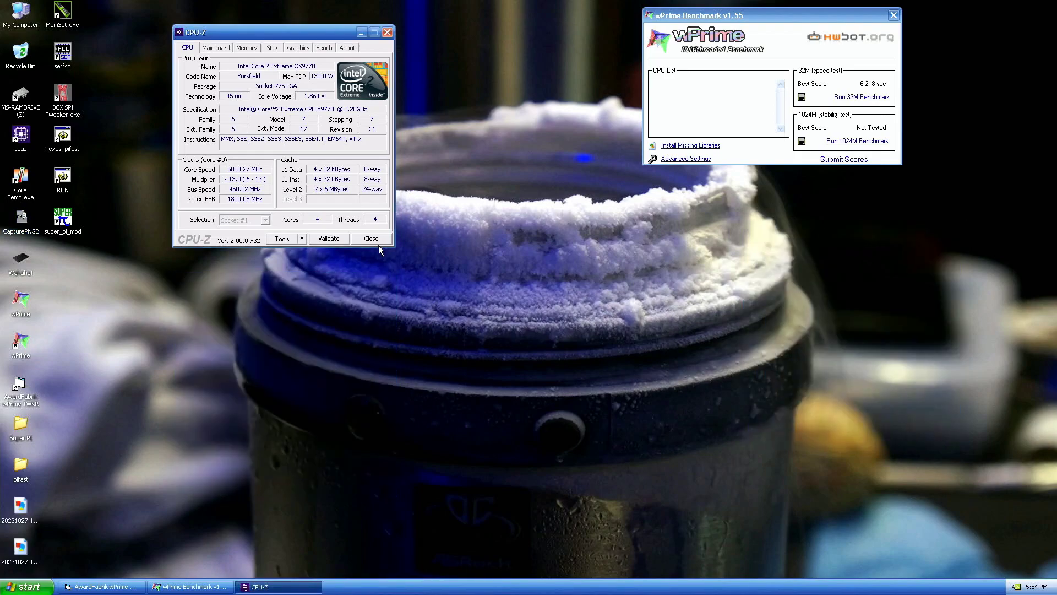
pyautogui.click(374, 239)
pyautogui.click(20, 259)
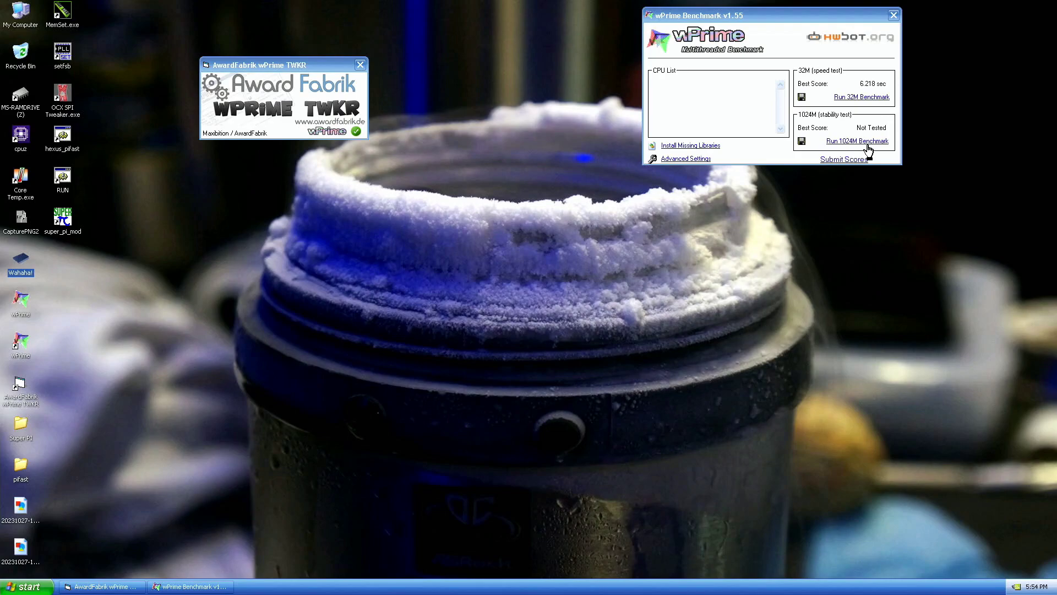
pyautogui.click(893, 15)
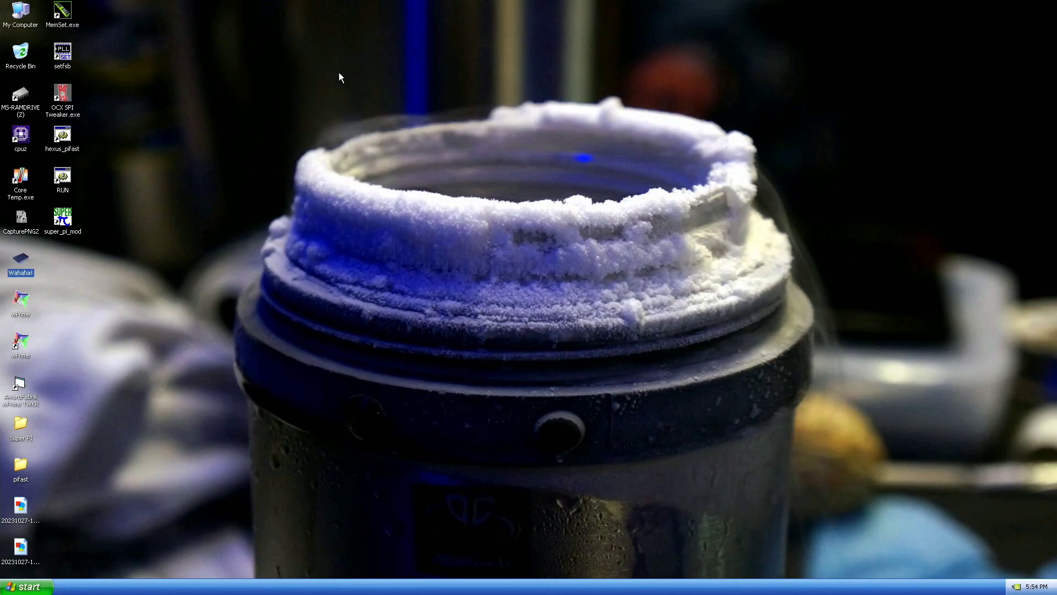
# Step: Relaunch wPrime and save a thread count of 4 in Advanced Settings
pyautogui.doubleClick(19, 358)
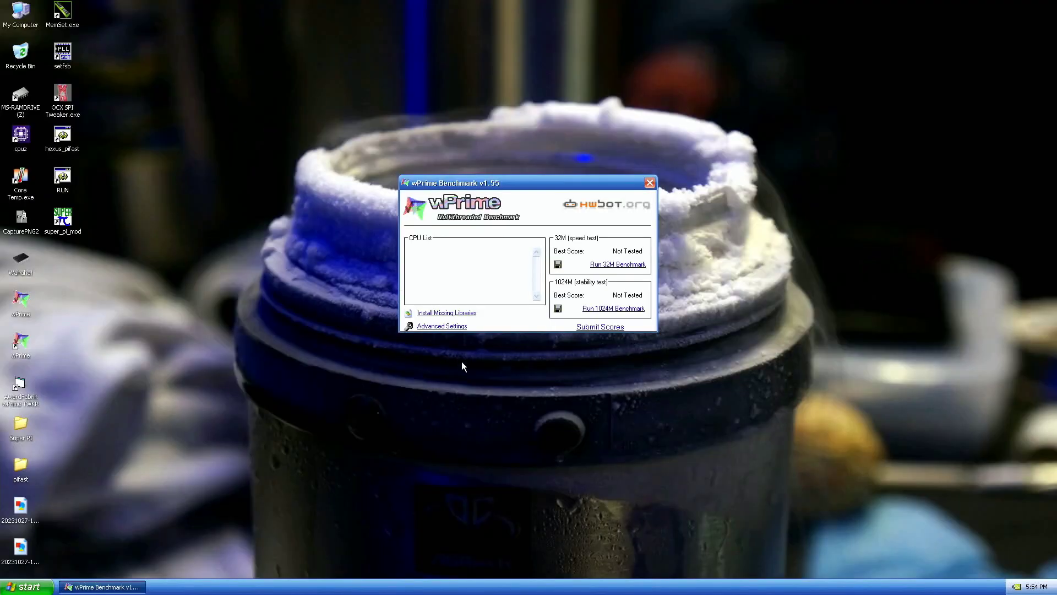
pyautogui.click(457, 327)
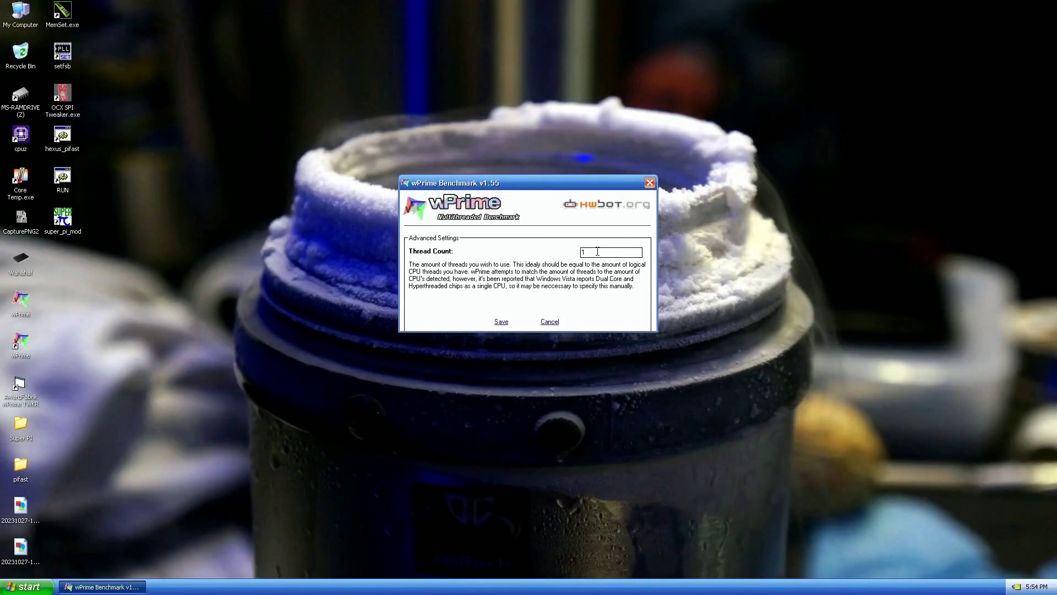
pyautogui.click(502, 323)
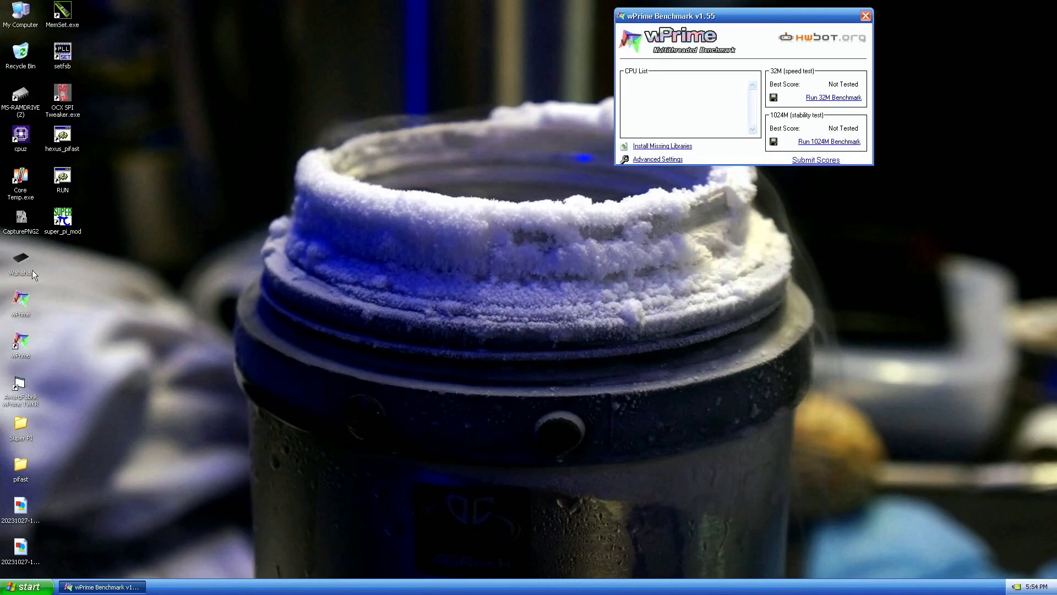
# Step: Launch AwardFabrik TWKR at the top-left and run the 1024M stability benchmark
pyautogui.doubleClick(21, 384)
pyautogui.moveTo(502, 262); pyautogui.dragTo(230, 27)
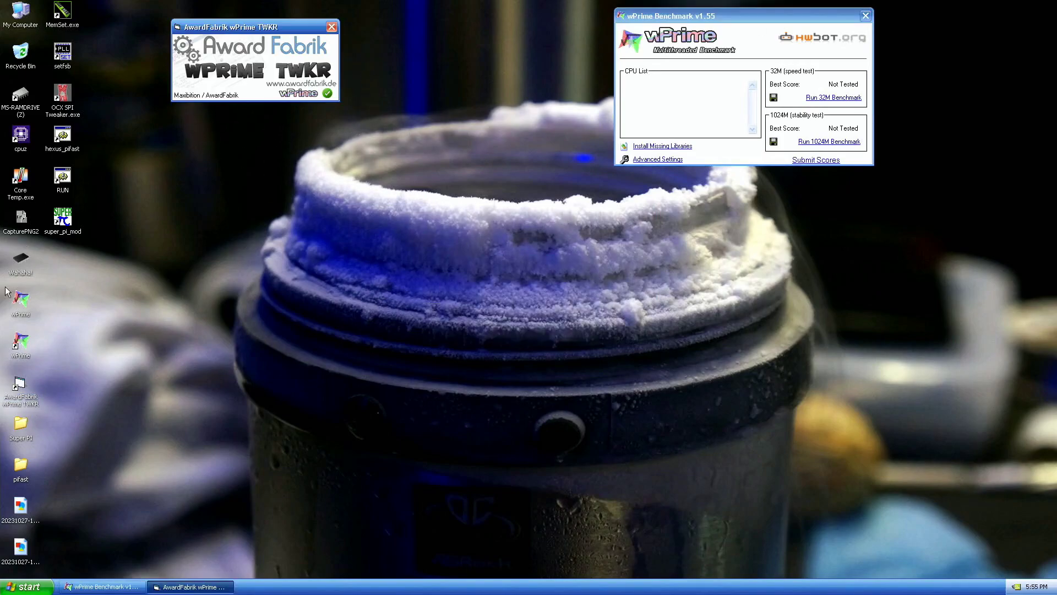
pyautogui.click(21, 260)
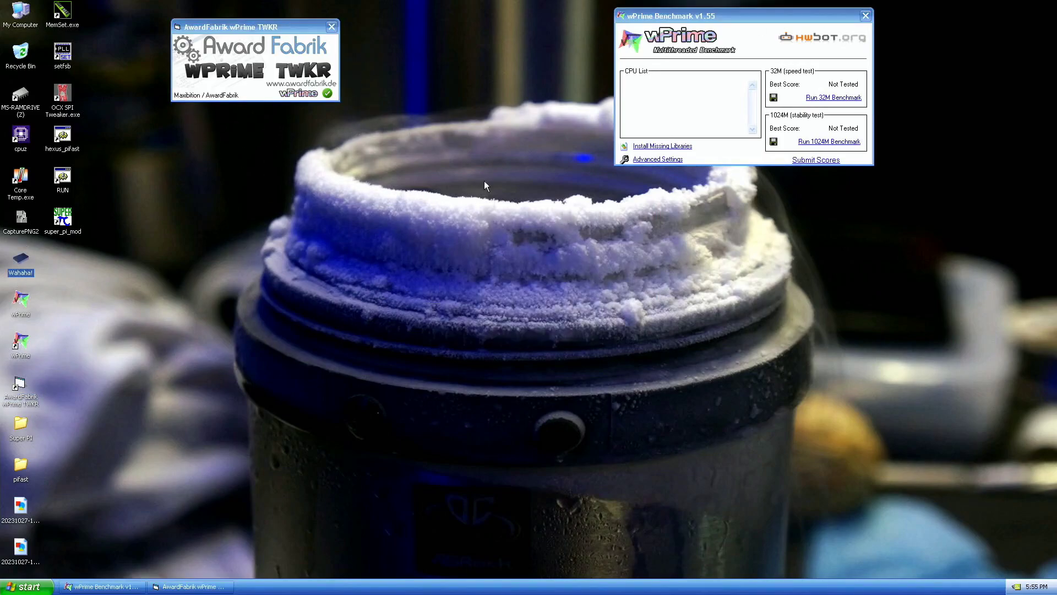
pyautogui.click(830, 141)
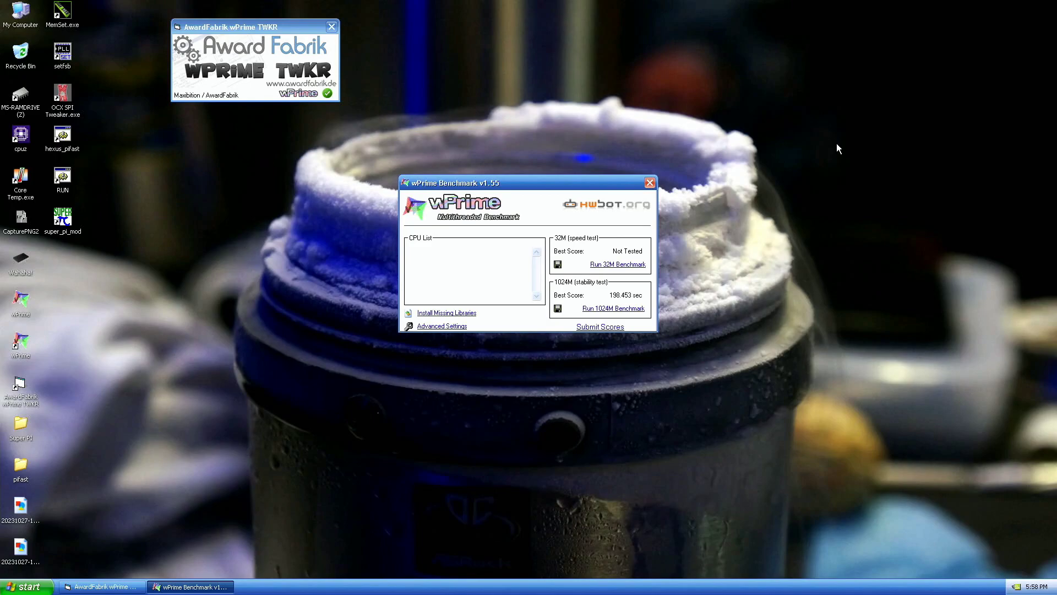
# Step: Move wPrime's 198.453 sec result top-right and open CPU-Z windows on CPU, Memory and Mainboard tabs
pyautogui.moveTo(631, 182); pyautogui.dragTo(861, 25)
pyautogui.doubleClick(21, 144)
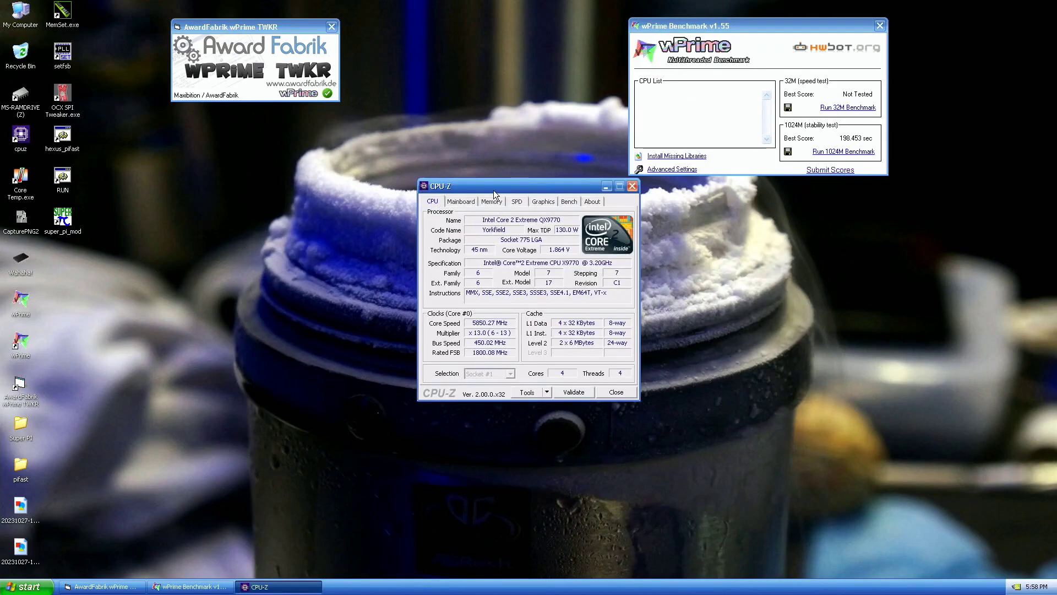
pyautogui.moveTo(494, 188); pyautogui.dragTo(218, 16)
pyautogui.doubleClick(20, 144)
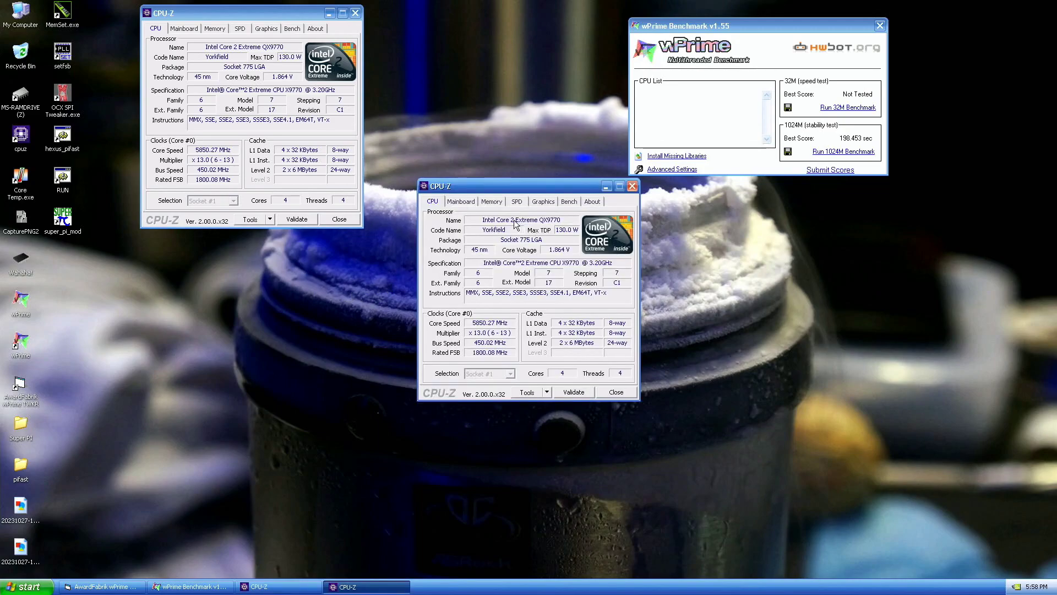
pyautogui.click(492, 201)
pyautogui.moveTo(485, 186); pyautogui.dragTo(746, 229)
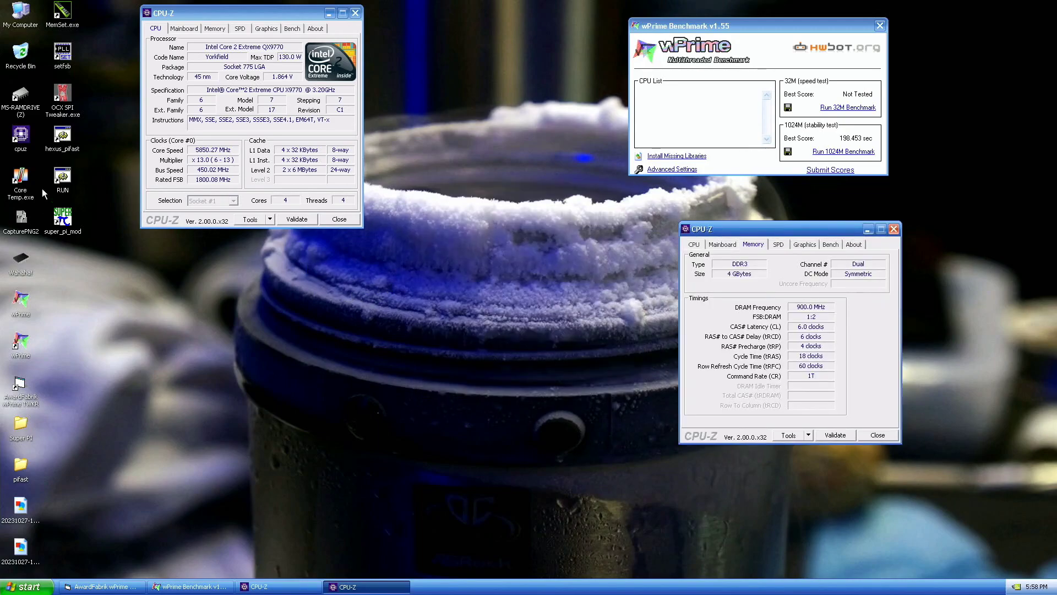
pyautogui.doubleClick(20, 137)
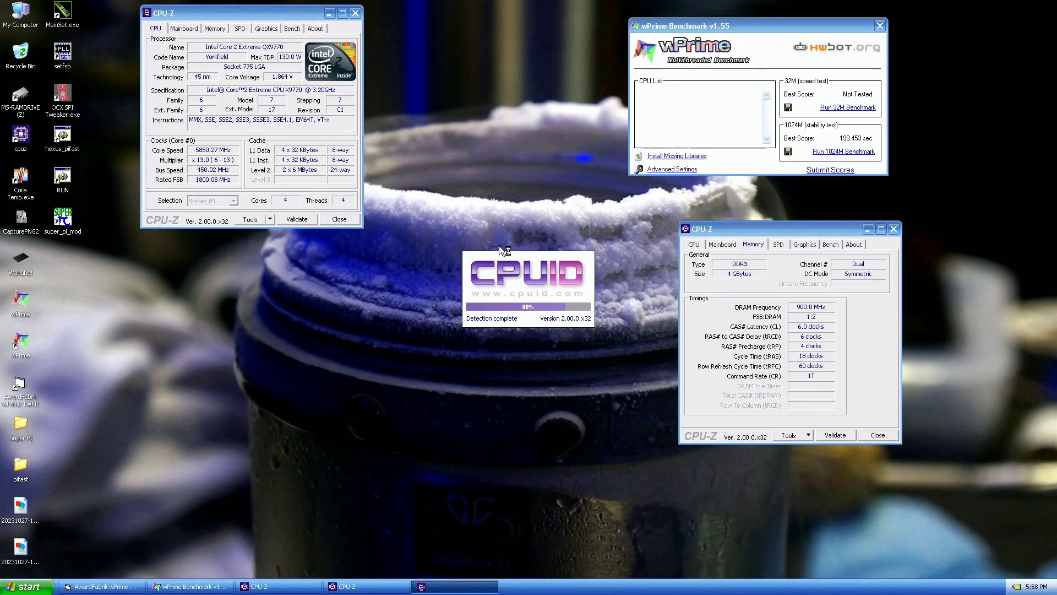
pyautogui.click(460, 202)
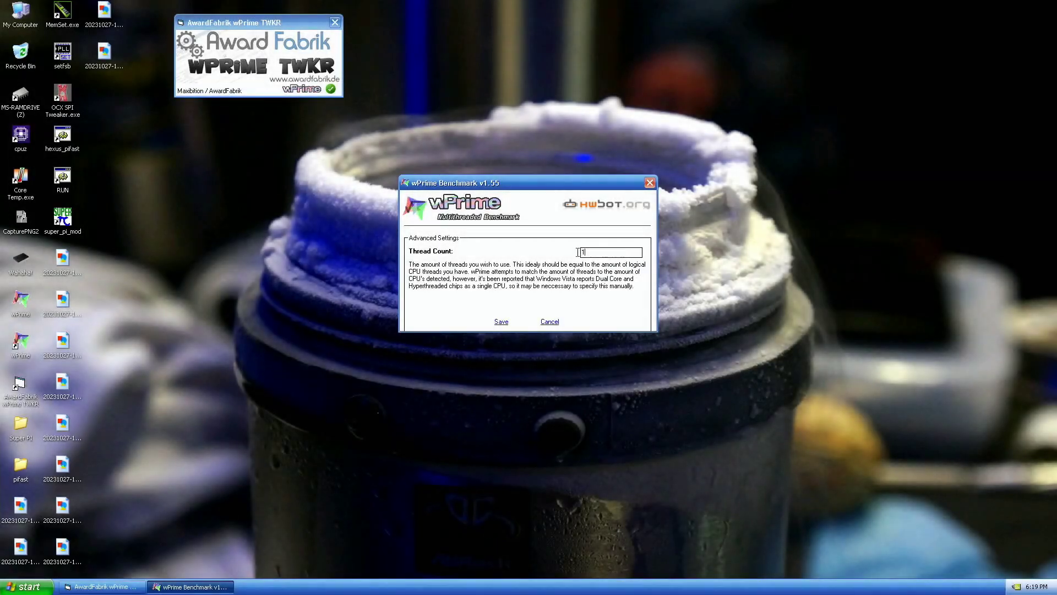
# Step: Save the 4-thread setting, move wPrime top-right, and run the 32M speed test
pyautogui.click(501, 321)
pyautogui.moveTo(567, 180); pyautogui.dragTo(747, 19)
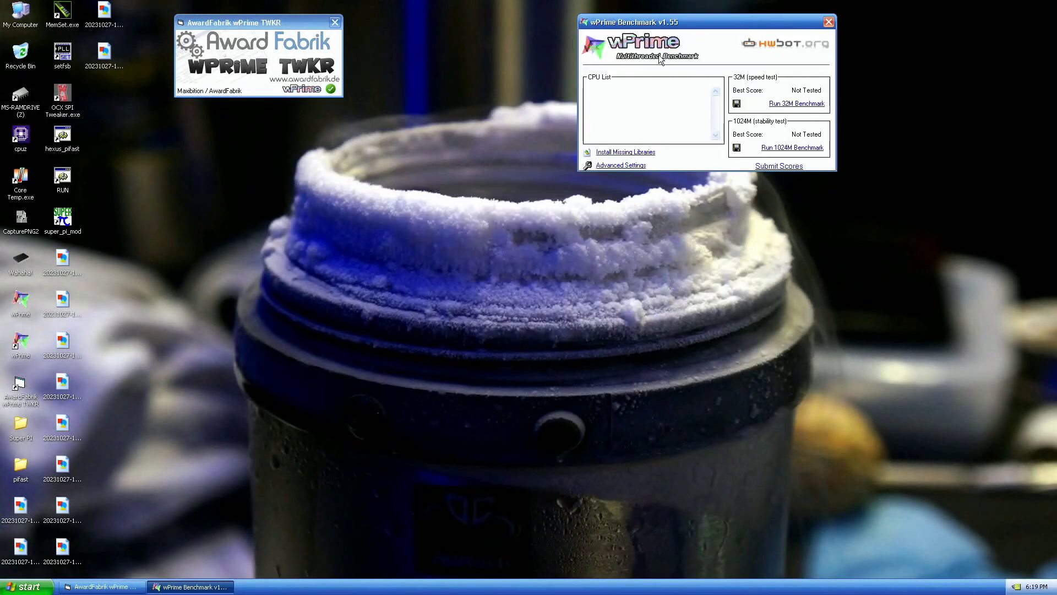
pyautogui.click(29, 255)
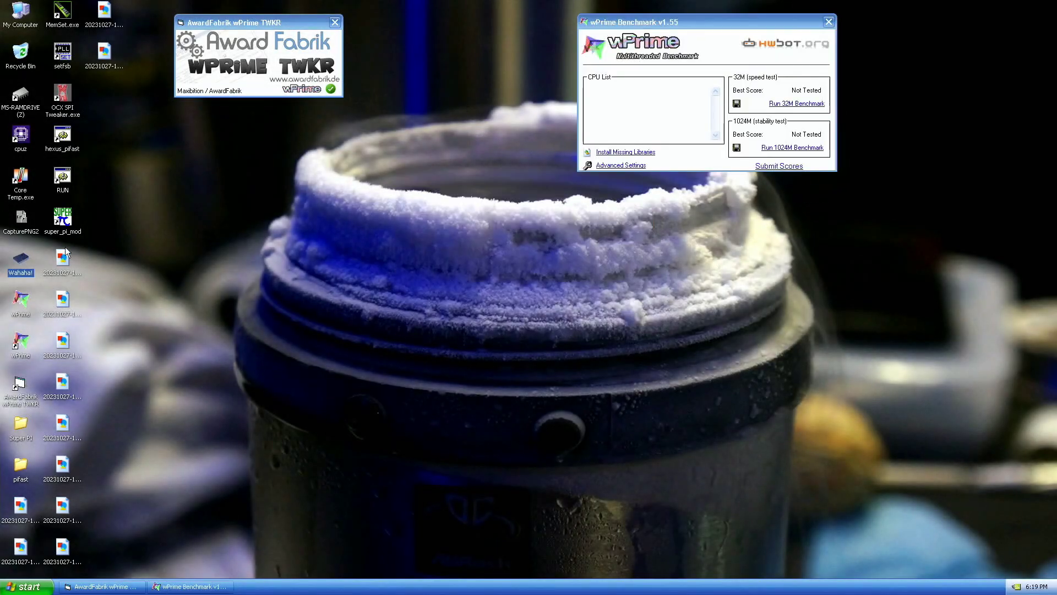
pyautogui.click(794, 104)
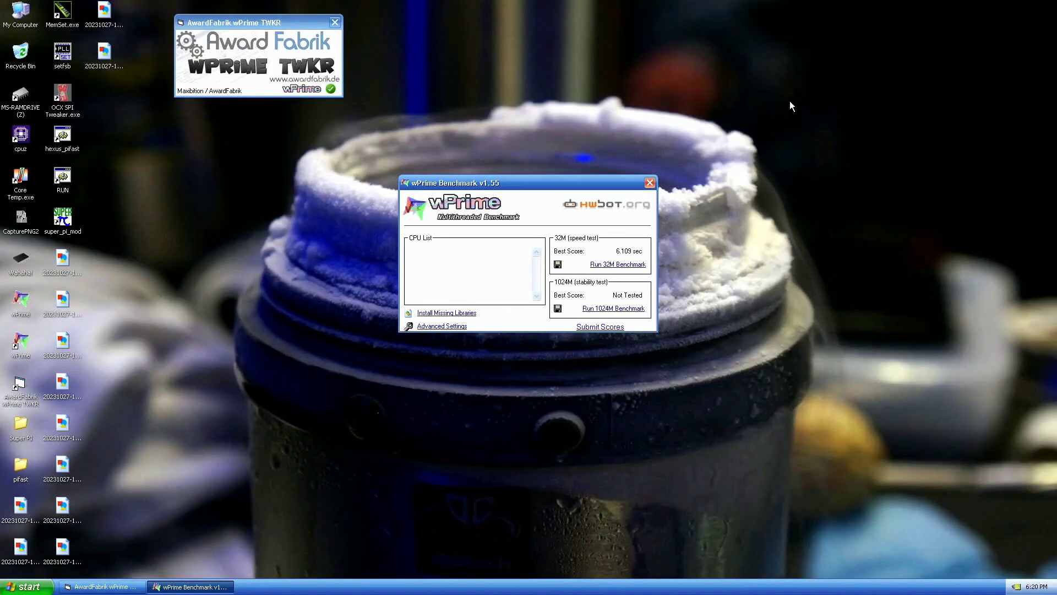
pyautogui.moveTo(610, 184); pyautogui.dragTo(814, 22)
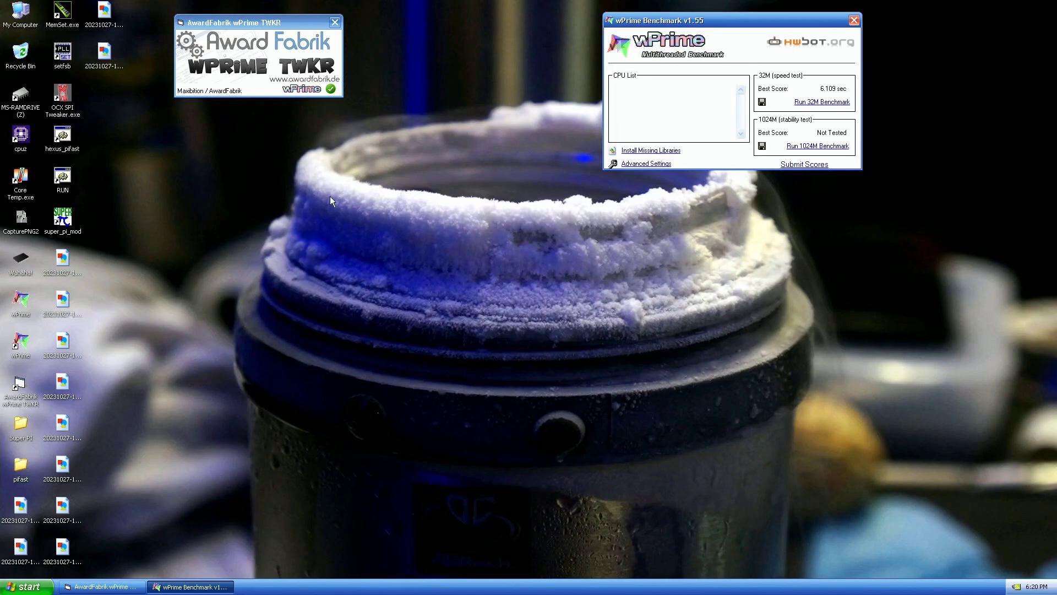
# Step: Open CPU-Z on CPU (top-left), Memory (lower-right) and Mainboard (lower-left) tabs
pyautogui.doubleClick(20, 135)
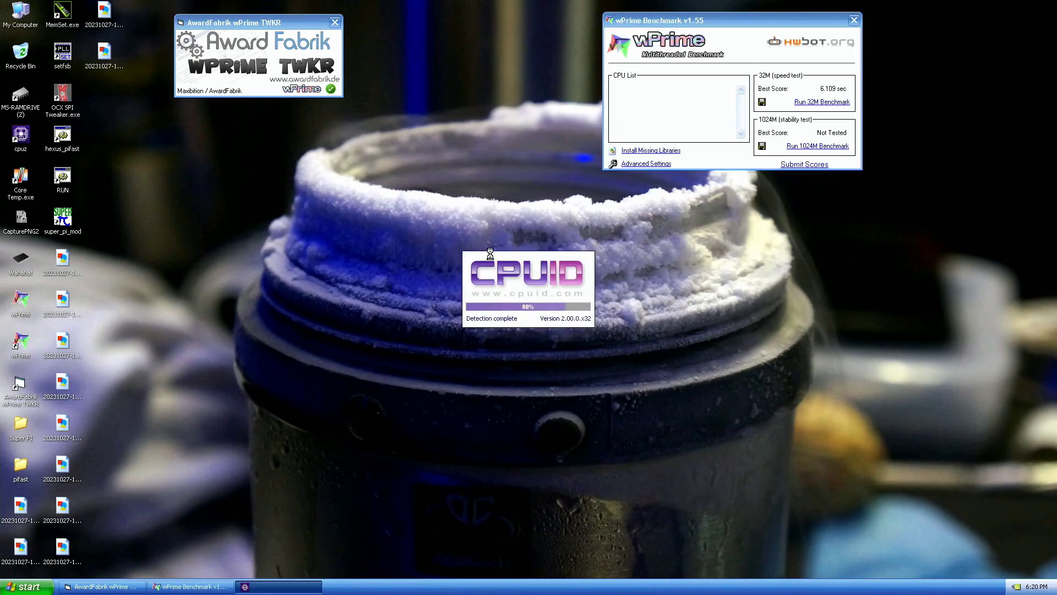
pyautogui.moveTo(506, 182); pyautogui.dragTo(250, 15)
pyautogui.doubleClick(20, 141)
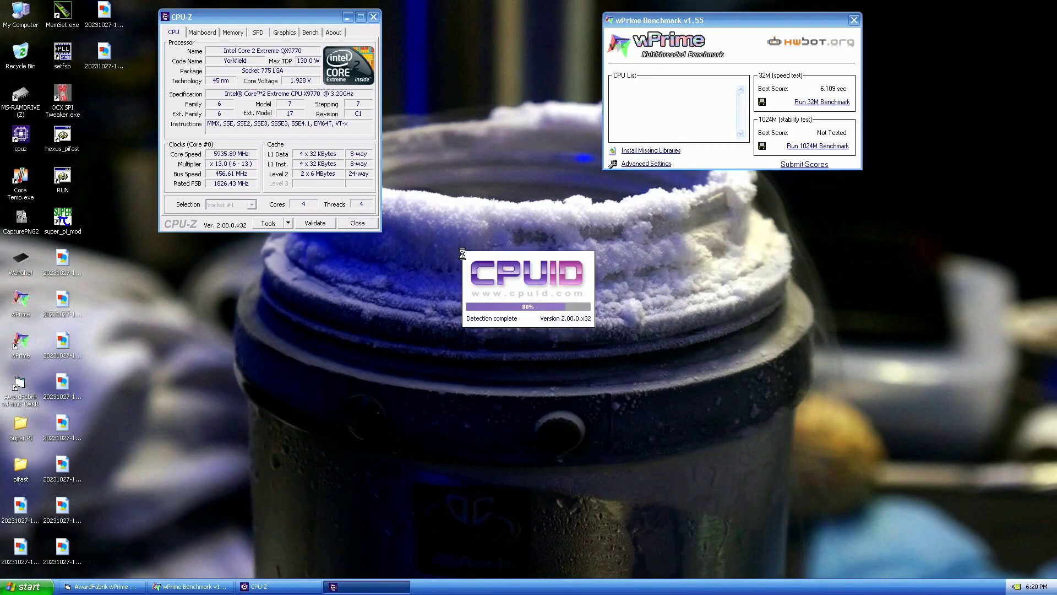
pyautogui.click(498, 202)
pyautogui.moveTo(509, 187); pyautogui.dragTo(774, 231)
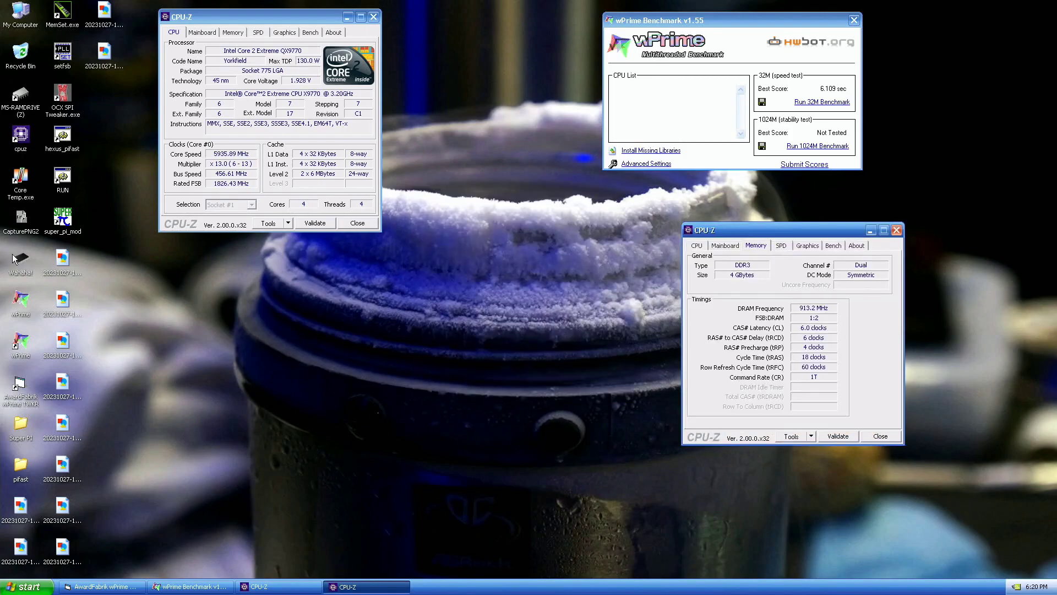
pyautogui.click(18, 219)
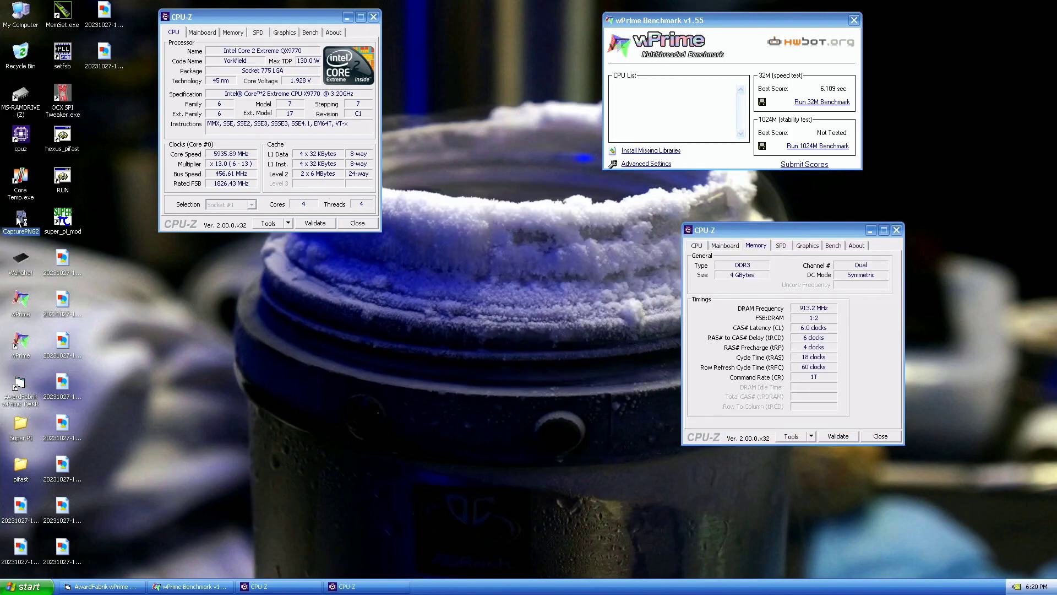
pyautogui.doubleClick(21, 138)
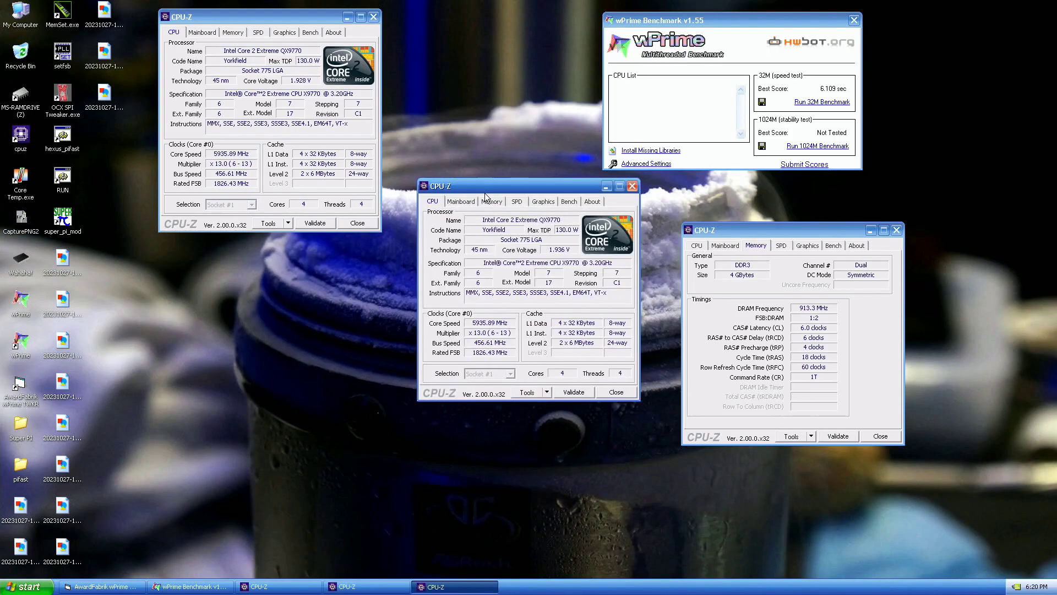
pyautogui.click(464, 199)
pyautogui.moveTo(486, 184); pyautogui.dragTo(220, 289)
pyautogui.click(17, 227)
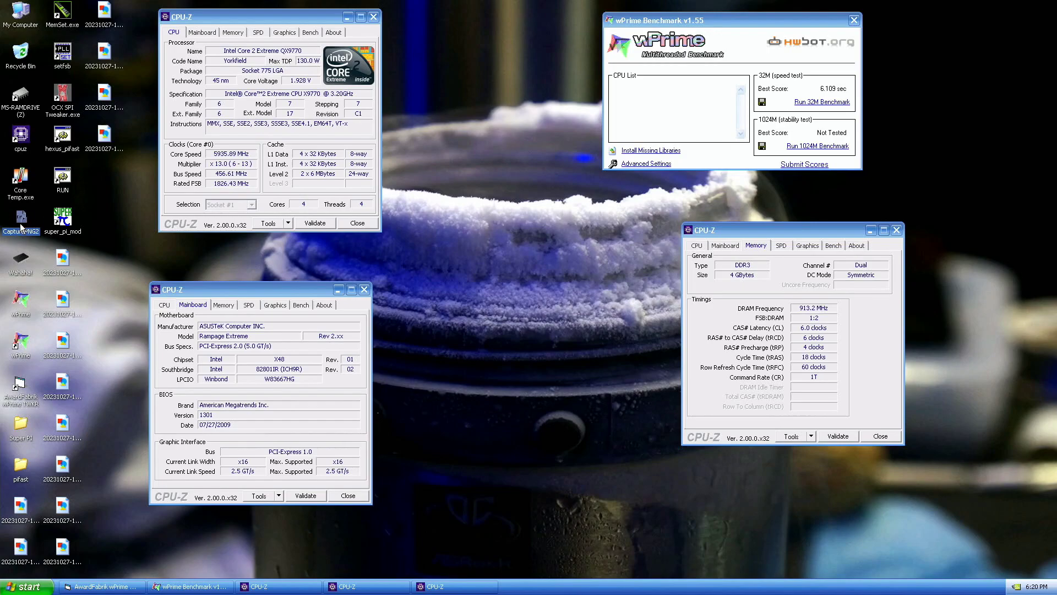
# Step: Close the three CPU-Z windows, run the 1024M stability test, and move wPrime top-right
pyautogui.click(896, 230)
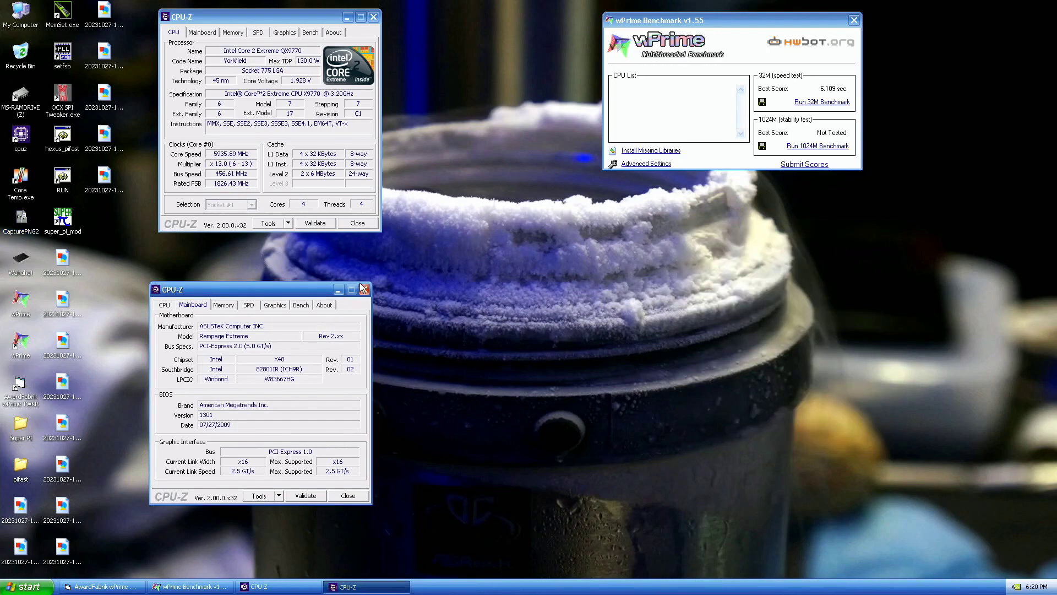
pyautogui.click(359, 224)
pyautogui.click(364, 289)
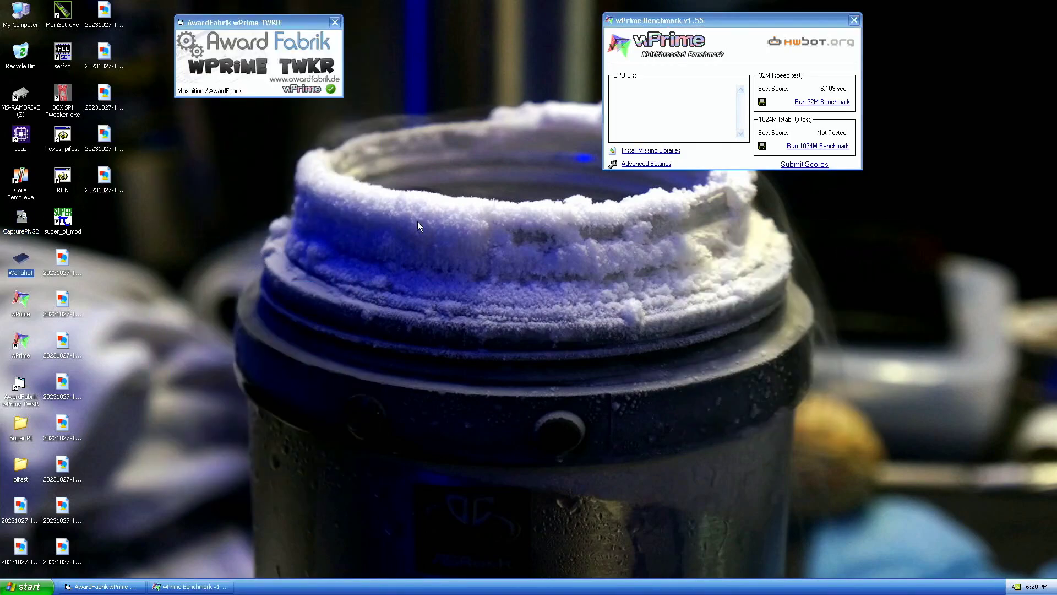
pyautogui.click(829, 148)
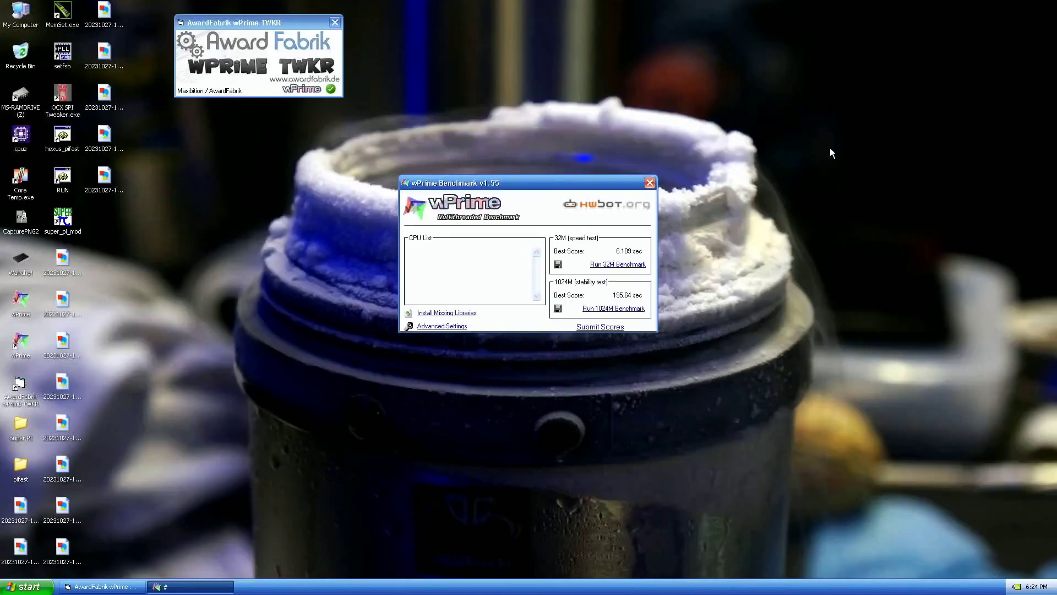
pyautogui.moveTo(595, 188); pyautogui.dragTo(831, 30)
# Step: Open CPU-Z on CPU (top-left), Memory (lower-right) and Mainboard (left) tabs beside wPrime's scores
pyautogui.doubleClick(21, 144)
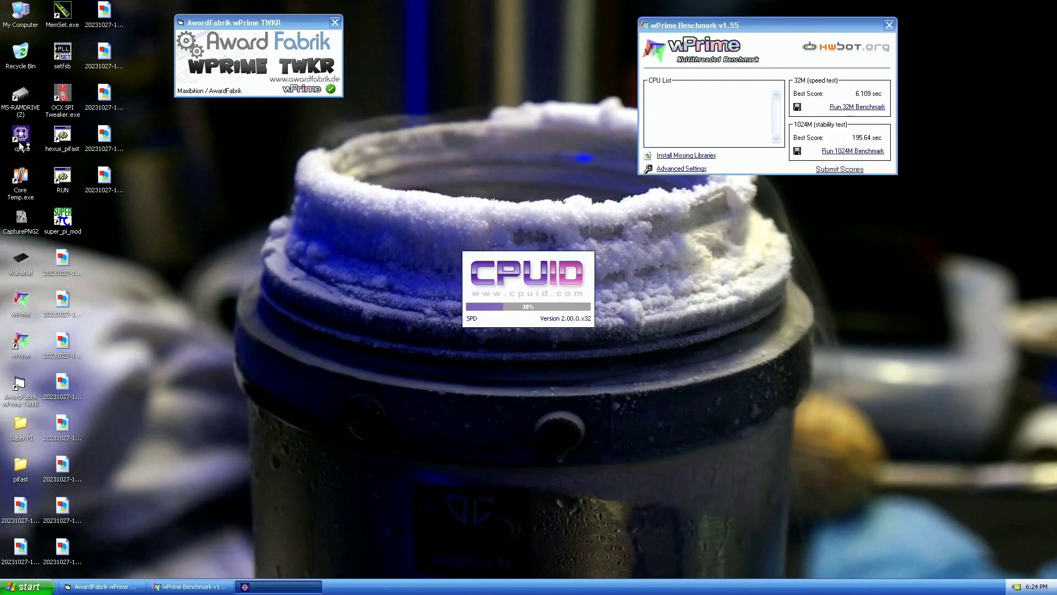
pyautogui.moveTo(446, 186); pyautogui.dragTo(189, 8)
pyautogui.doubleClick(21, 145)
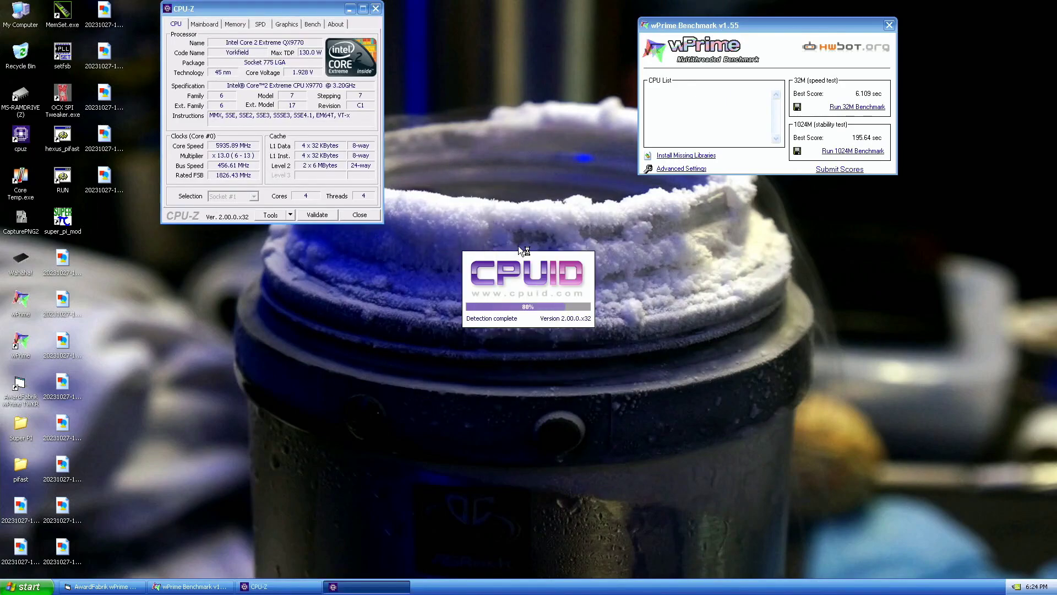
pyautogui.click(496, 201)
pyautogui.moveTo(517, 187); pyautogui.dragTo(742, 229)
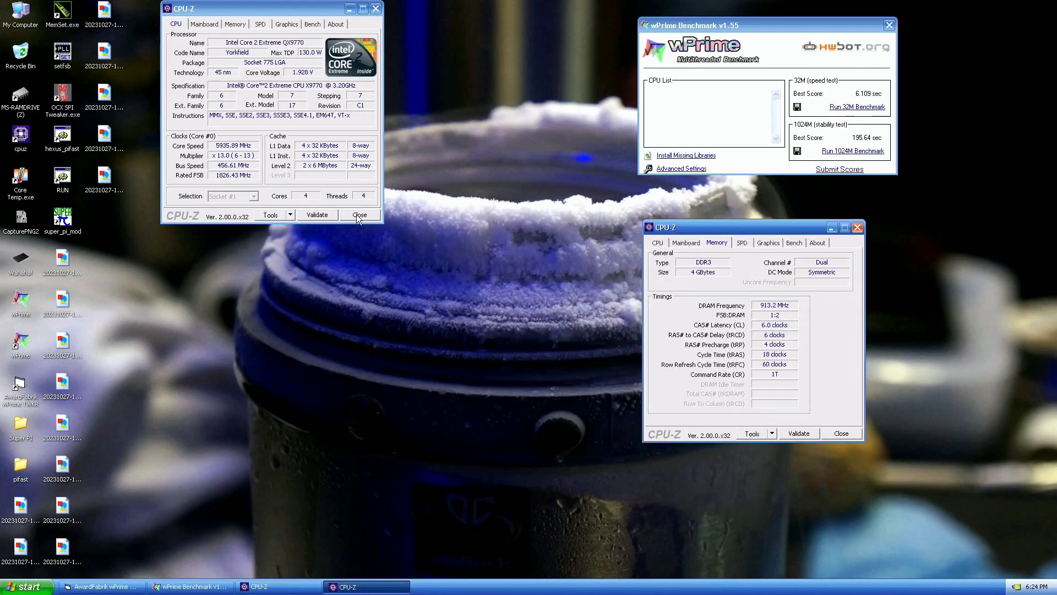
pyautogui.click(19, 221)
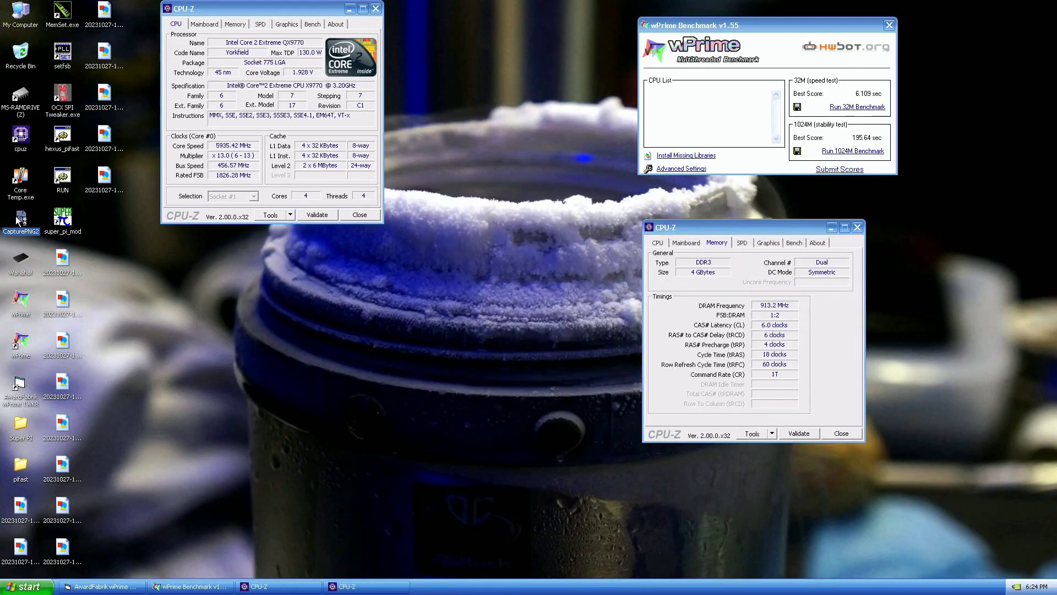
pyautogui.doubleClick(21, 137)
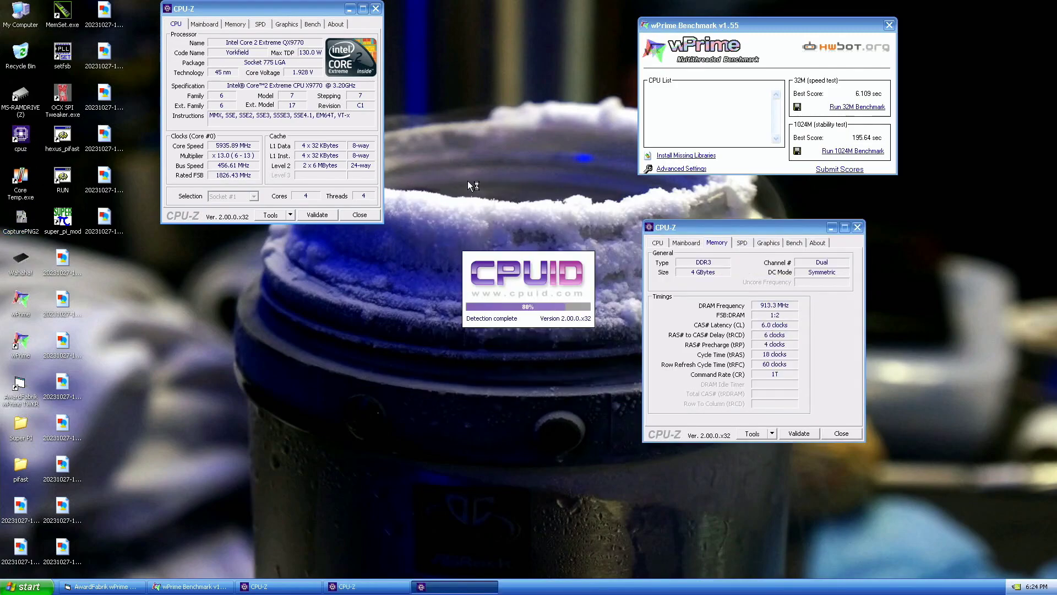
pyautogui.click(458, 198)
pyautogui.moveTo(474, 182); pyautogui.dragTo(229, 246)
pyautogui.click(21, 220)
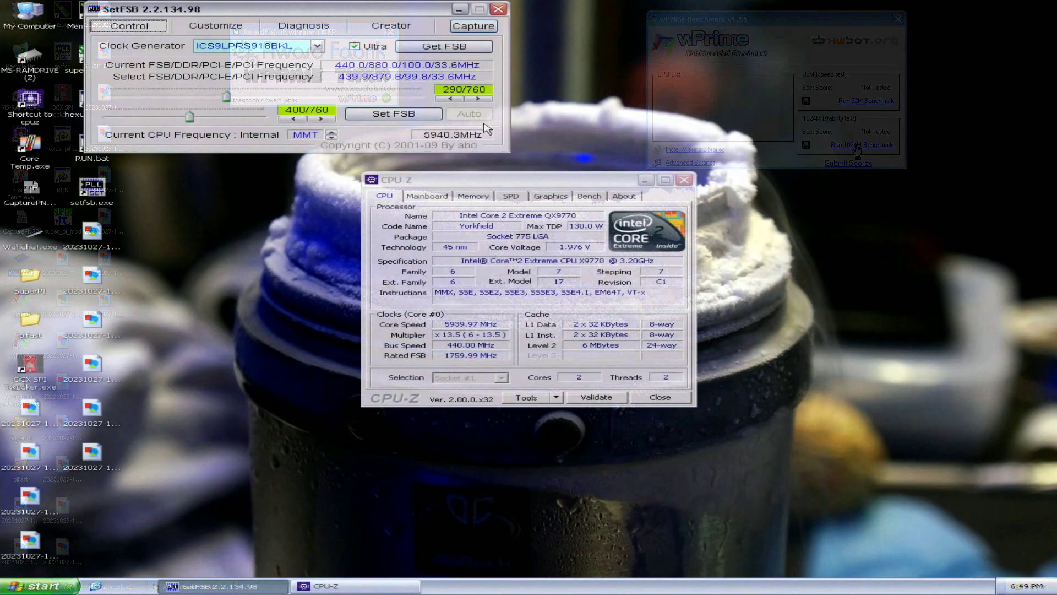
# Step: Change the processor affinity of cpuz.exe in Task Manager
pyautogui.rightClick(583, 585)
pyautogui.click(606, 564)
pyautogui.rightClick(69, 84)
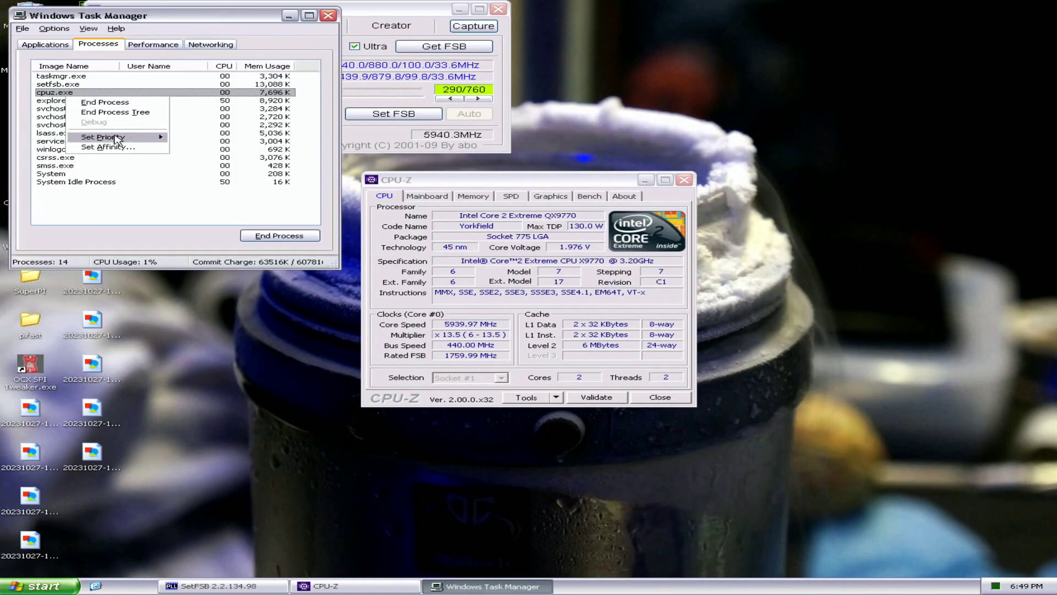
pyautogui.click(110, 135)
pyautogui.click(59, 108)
pyautogui.press('Return')
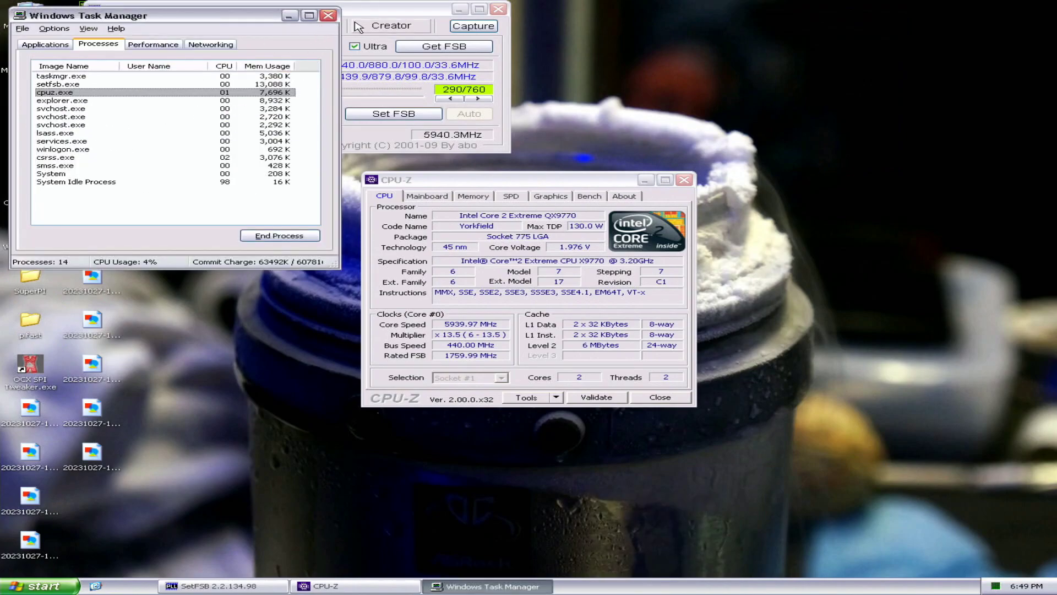
pyautogui.click(328, 15)
# Step: Raise and apply the FSB in SetFSB to 444.7 MHz, then 448.6 MHz (301/760)
pyautogui.click(478, 99)
pyautogui.click(477, 99)
pyautogui.click(478, 99)
pyautogui.click(478, 99)
pyautogui.click(478, 99)
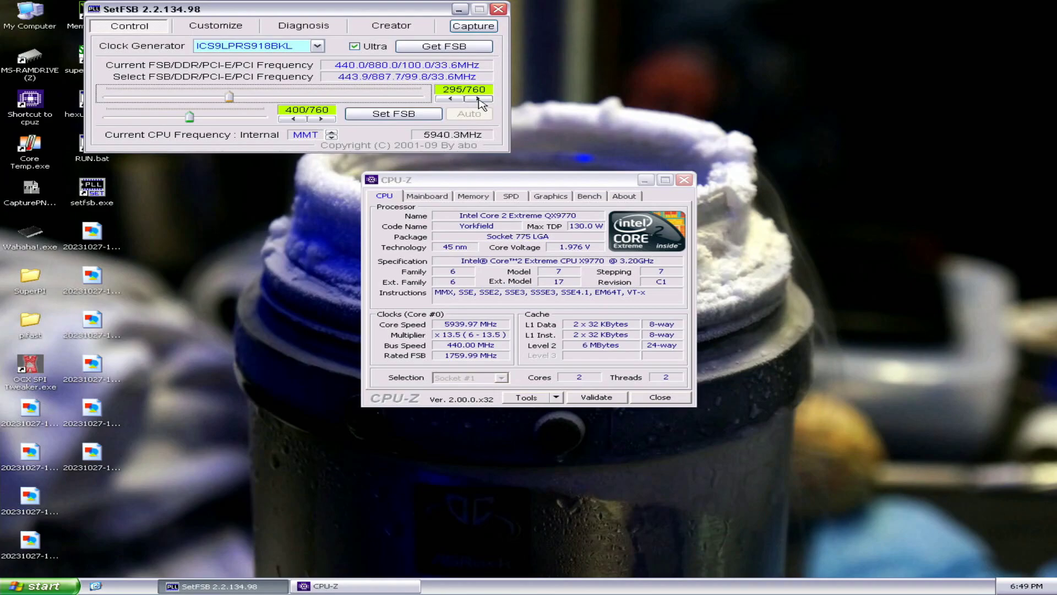
pyautogui.click(424, 113)
pyautogui.click(479, 99)
pyautogui.click(479, 99)
pyautogui.click(478, 99)
pyautogui.click(478, 99)
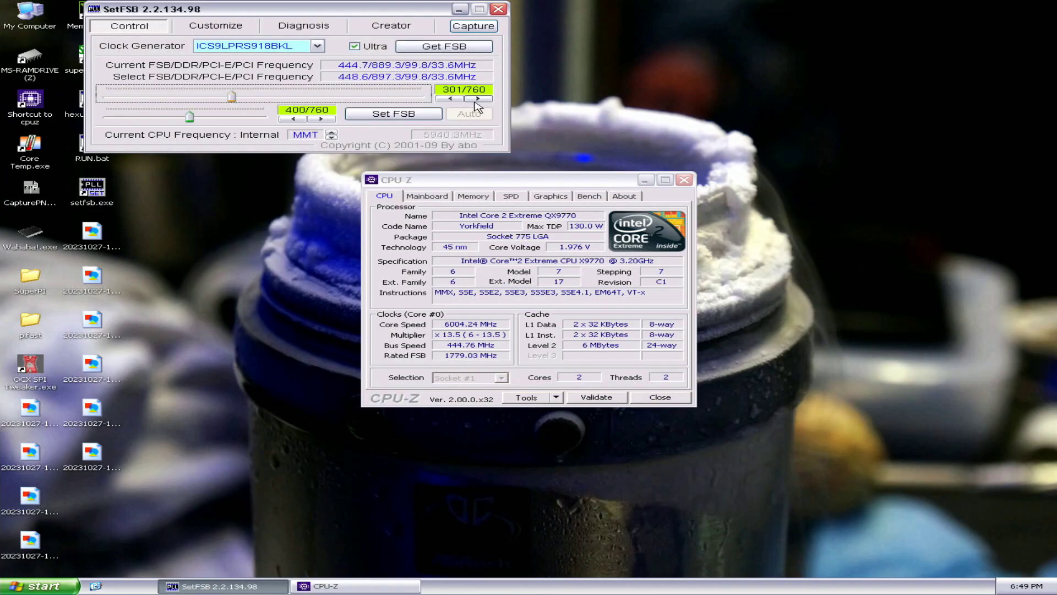
pyautogui.click(478, 100)
pyautogui.click(425, 114)
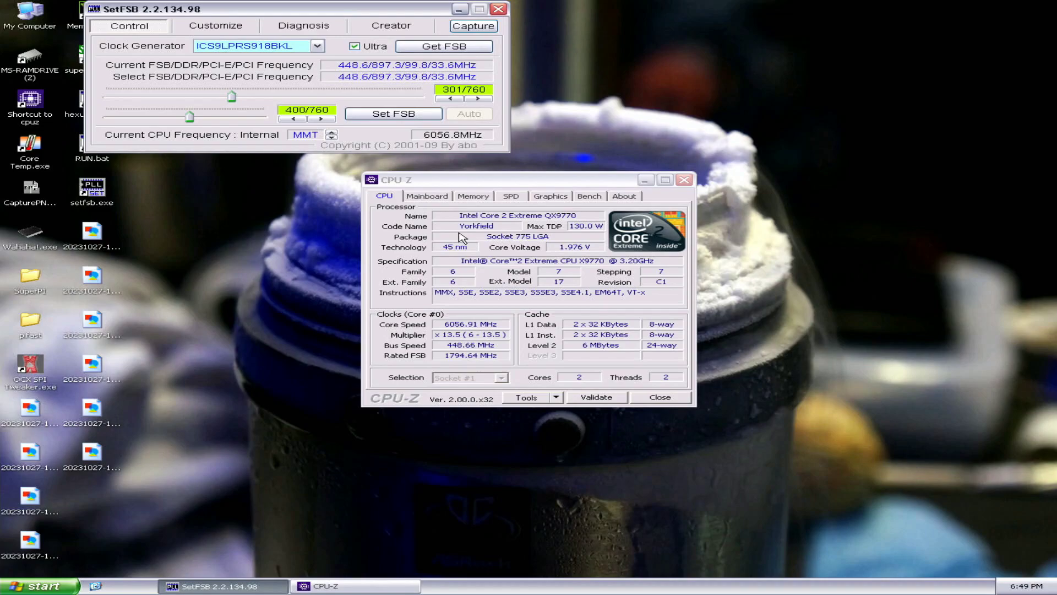
# Step: Step the FSB through 303, 305, 307 and 308/760 up to 455.0 MHz, checking CPU-Z
pyautogui.click(477, 99)
pyautogui.click(477, 98)
pyautogui.click(478, 99)
pyautogui.click(477, 99)
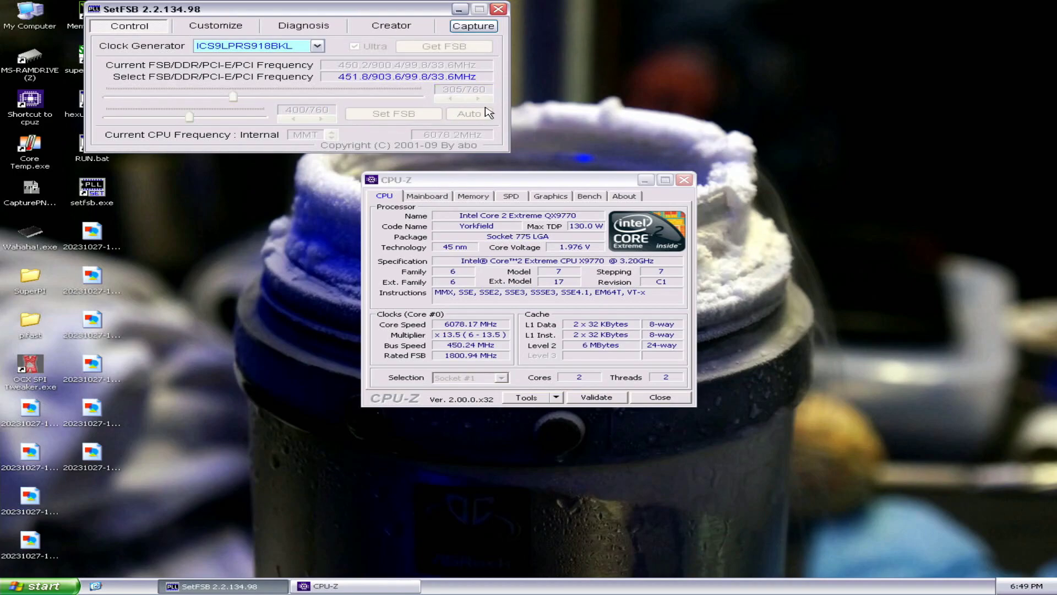
pyautogui.click(477, 98)
pyautogui.click(478, 98)
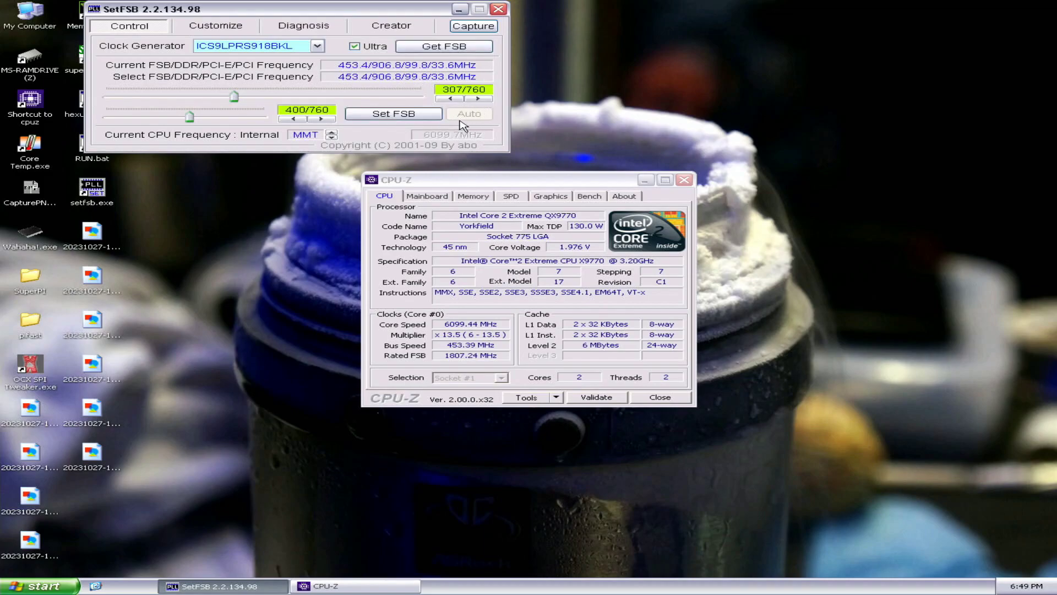
pyautogui.click(511, 291)
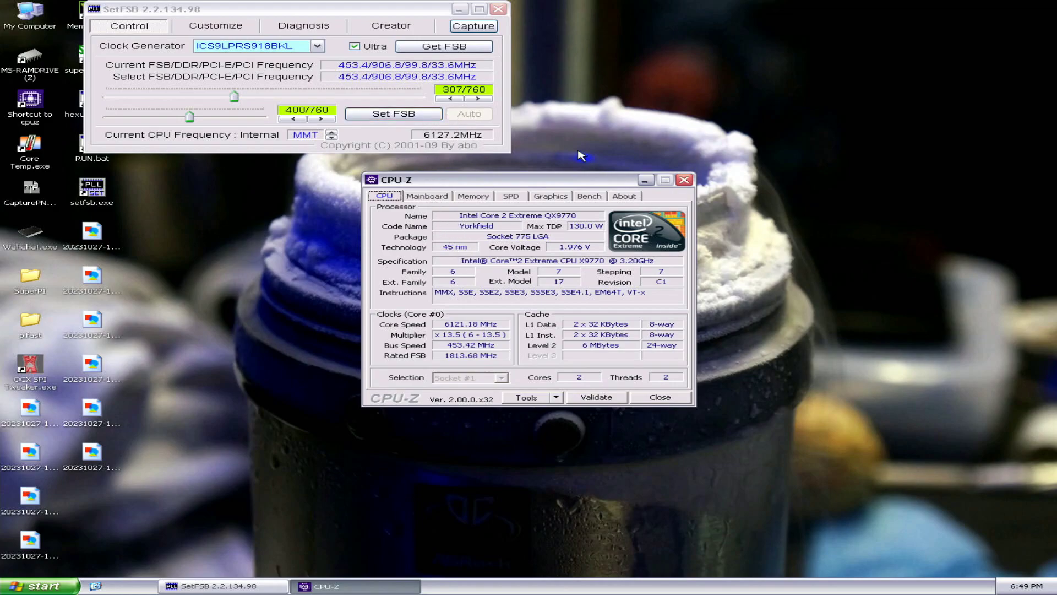
pyautogui.click(477, 99)
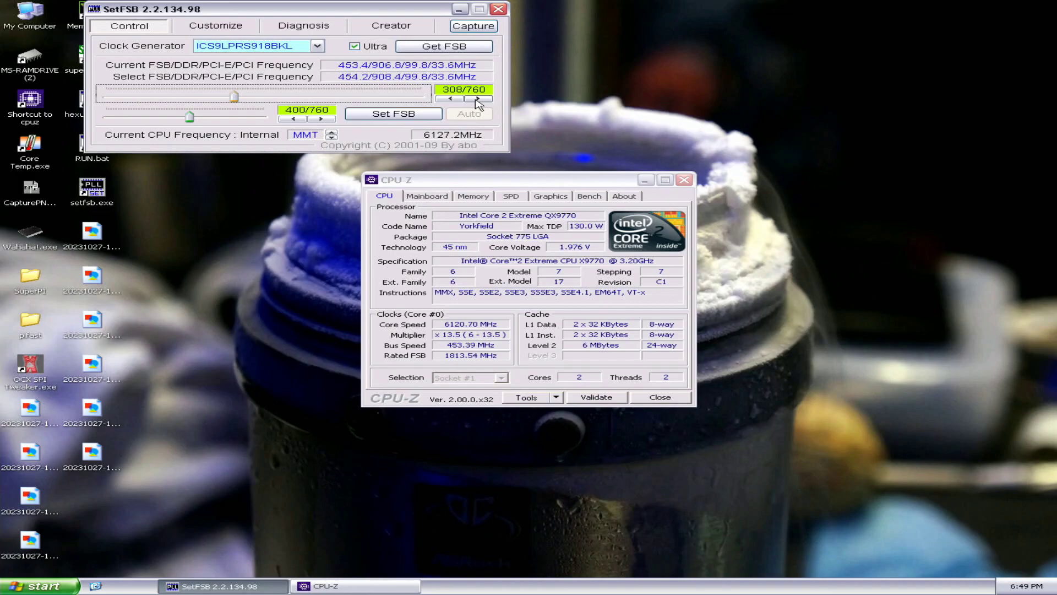
pyautogui.click(393, 113)
pyautogui.click(458, 288)
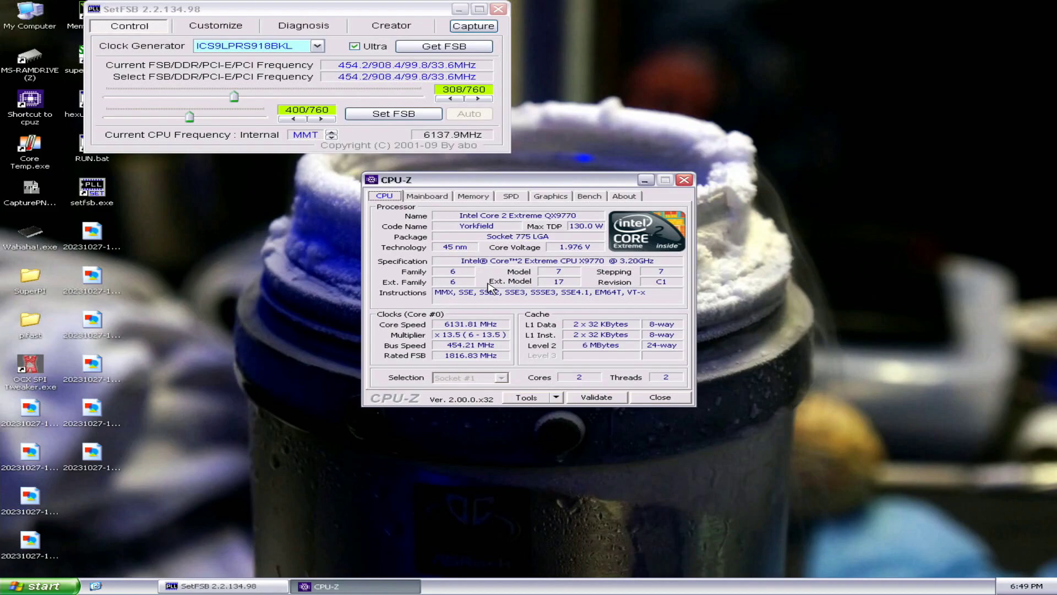
pyautogui.click(478, 100)
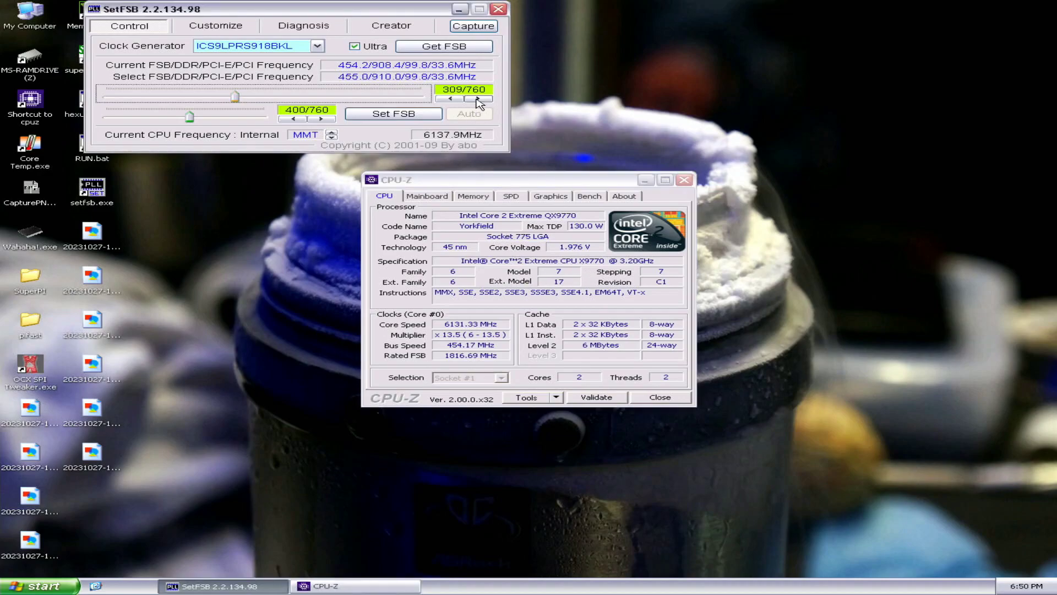
pyautogui.click(431, 120)
pyautogui.click(463, 204)
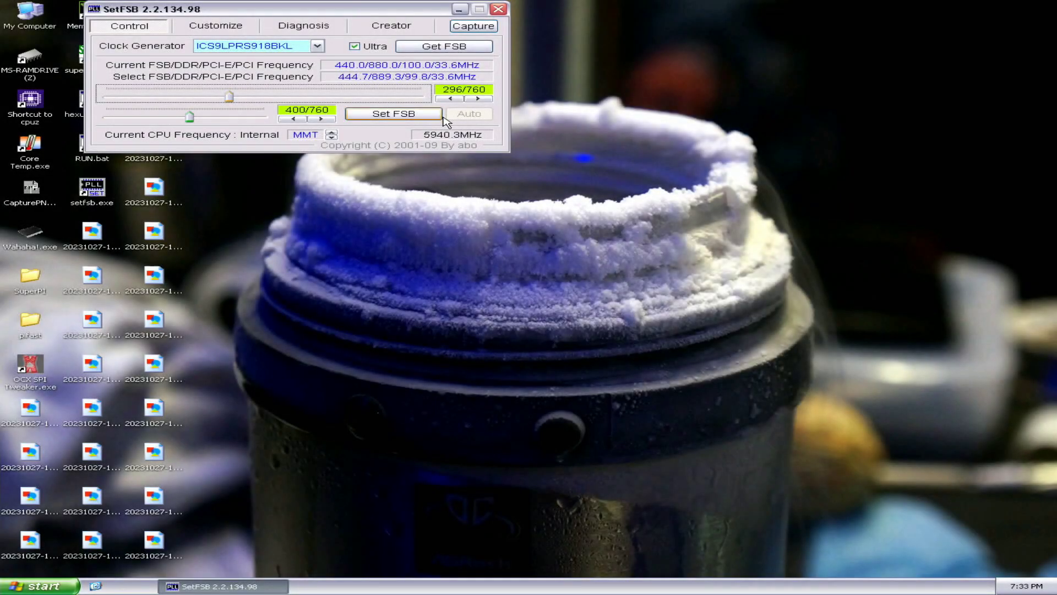
# Step: Raise the FSB from 296 to 298 (446.2 MHz), apply it and close SetFSB
pyautogui.click(478, 98)
pyautogui.click(478, 98)
pyautogui.press('Return')
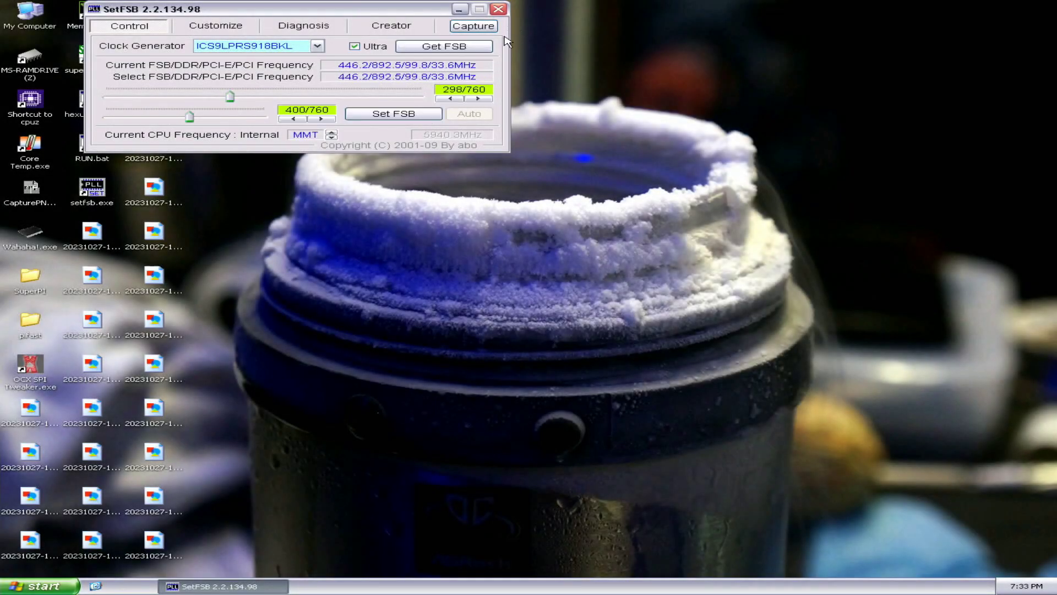
pyautogui.click(498, 9)
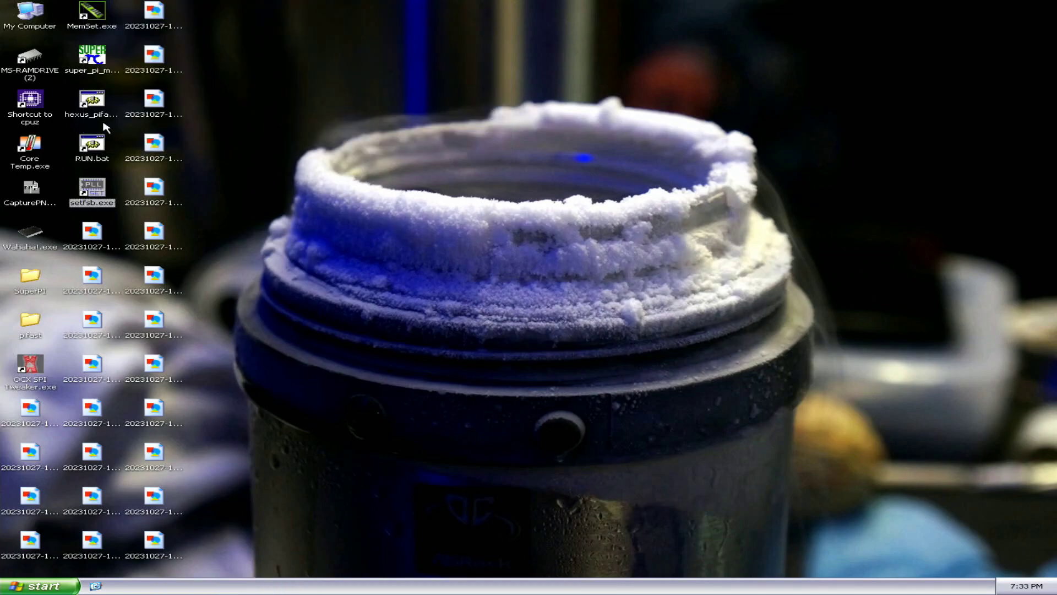
# Step: Run hexus_pifast.bat for a 10M-place PiFast run (15.47 s) and move the console right
pyautogui.click(21, 235)
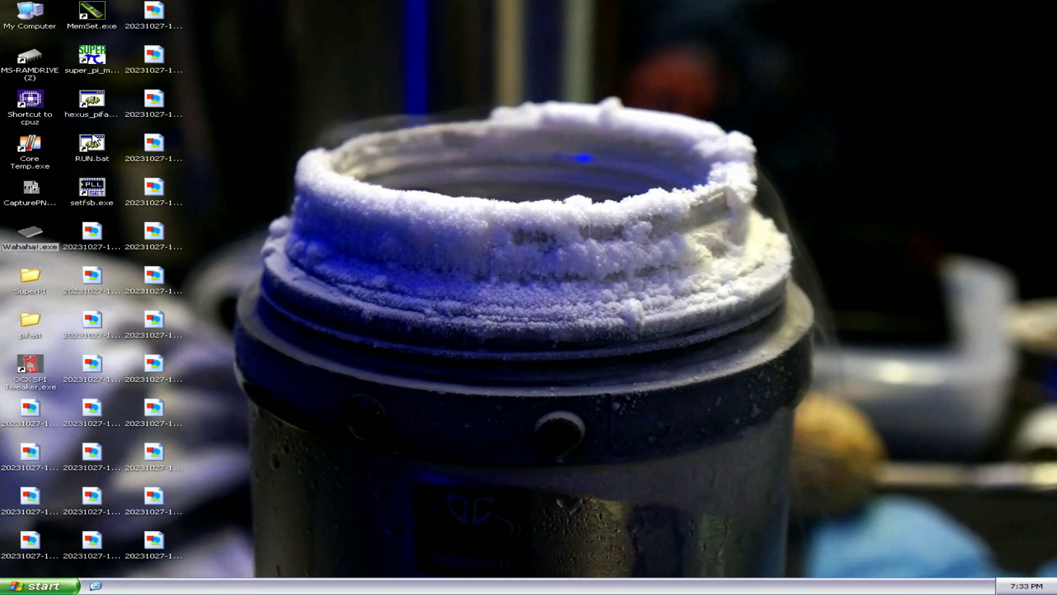
pyautogui.click(93, 112)
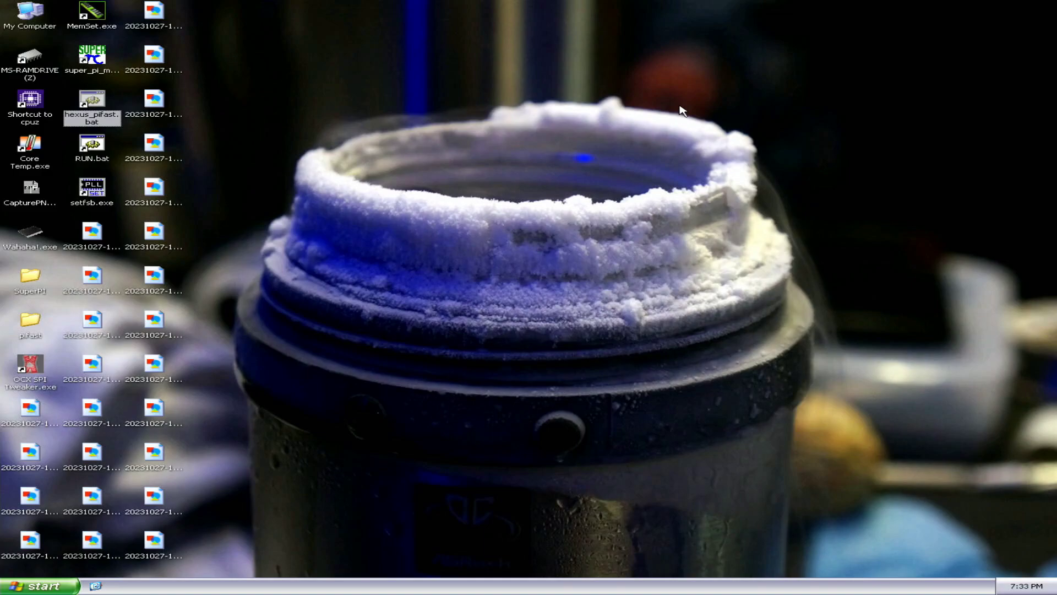
pyautogui.press('Return')
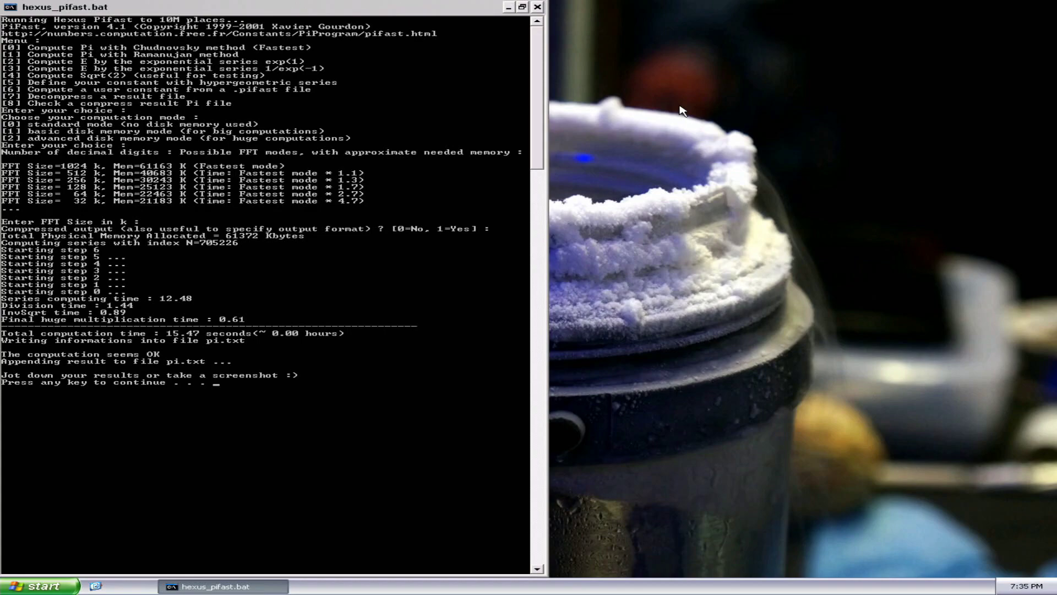
pyautogui.moveTo(255, 4); pyautogui.dragTo(761, 5)
# Step: Arrange three CPU-Z windows on the CPU, Memory and Mainboard tabs beside the PiFast console
pyautogui.doubleClick(31, 105)
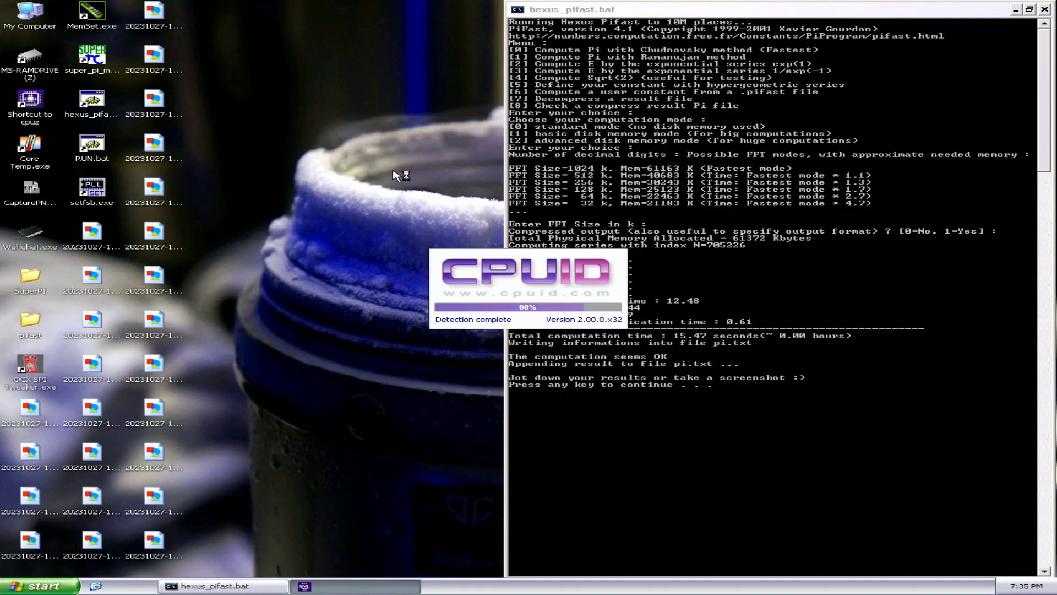
pyautogui.moveTo(483, 181); pyautogui.dragTo(279, 10)
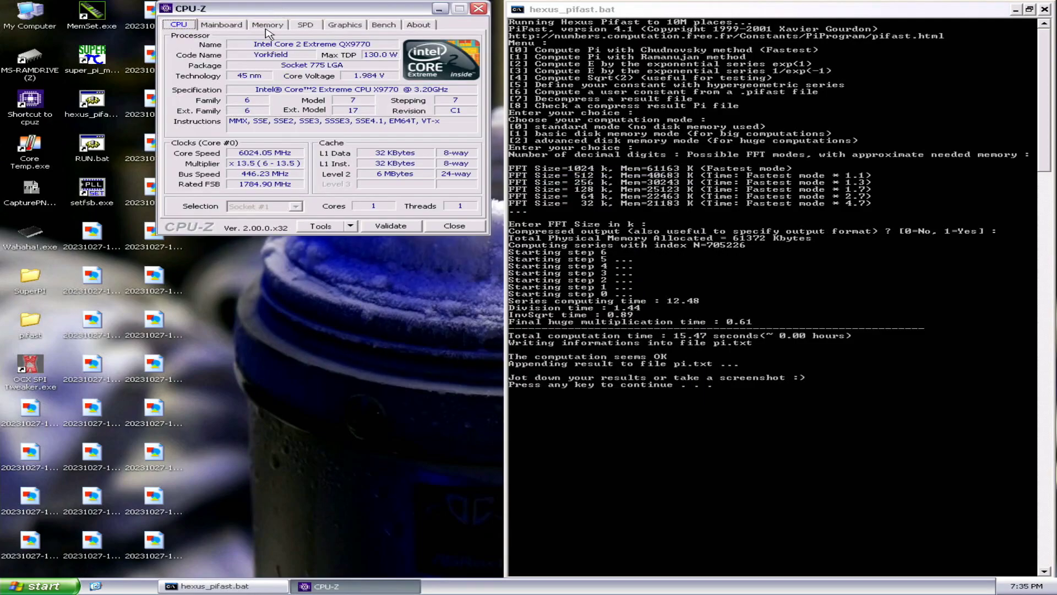
pyautogui.doubleClick(30, 104)
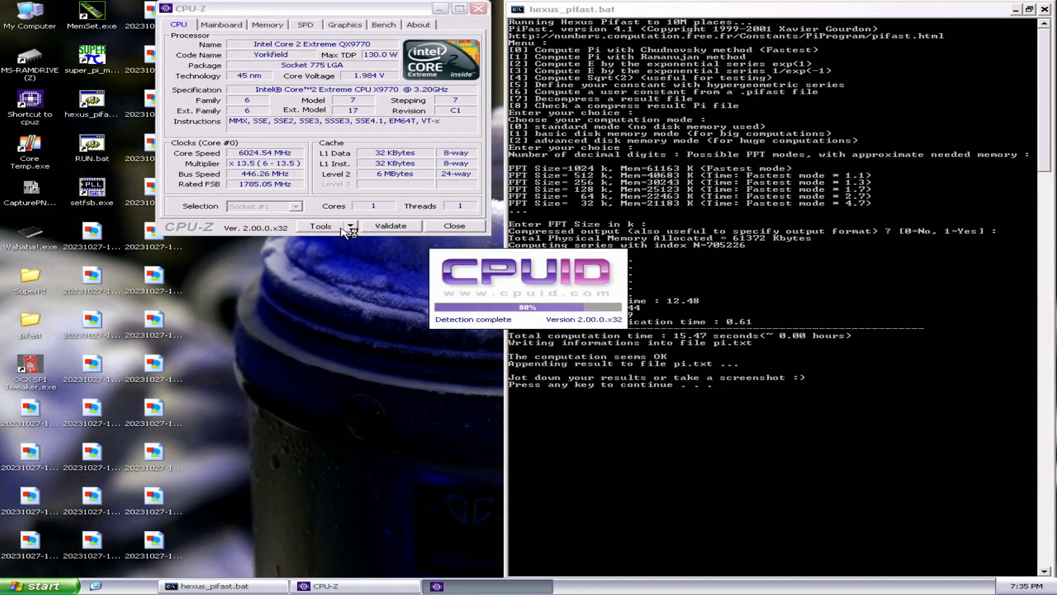
pyautogui.click(474, 197)
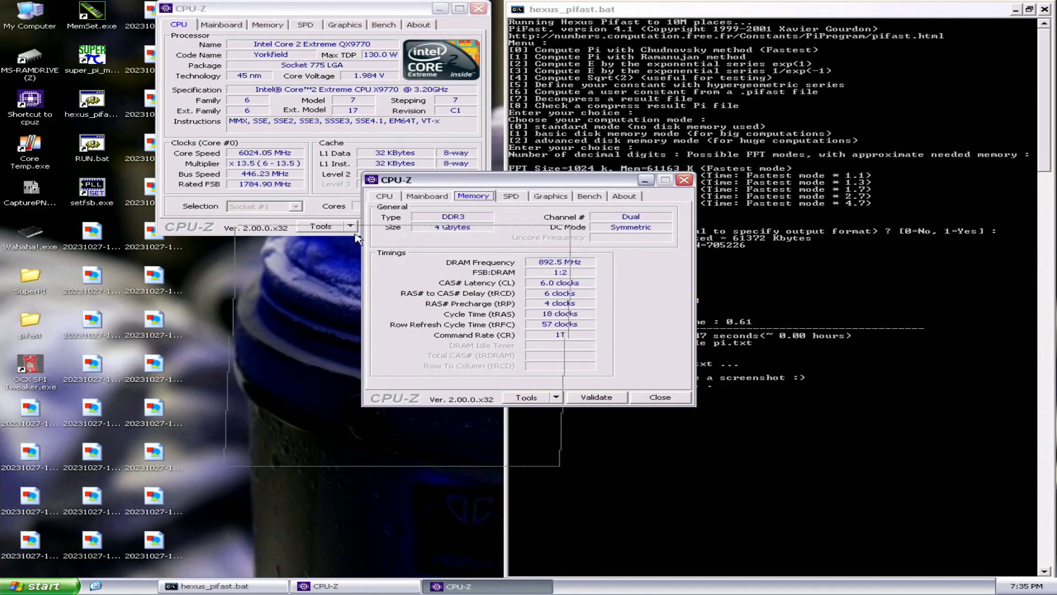
pyautogui.moveTo(495, 179); pyautogui.dragTo(298, 251)
pyautogui.click(33, 185)
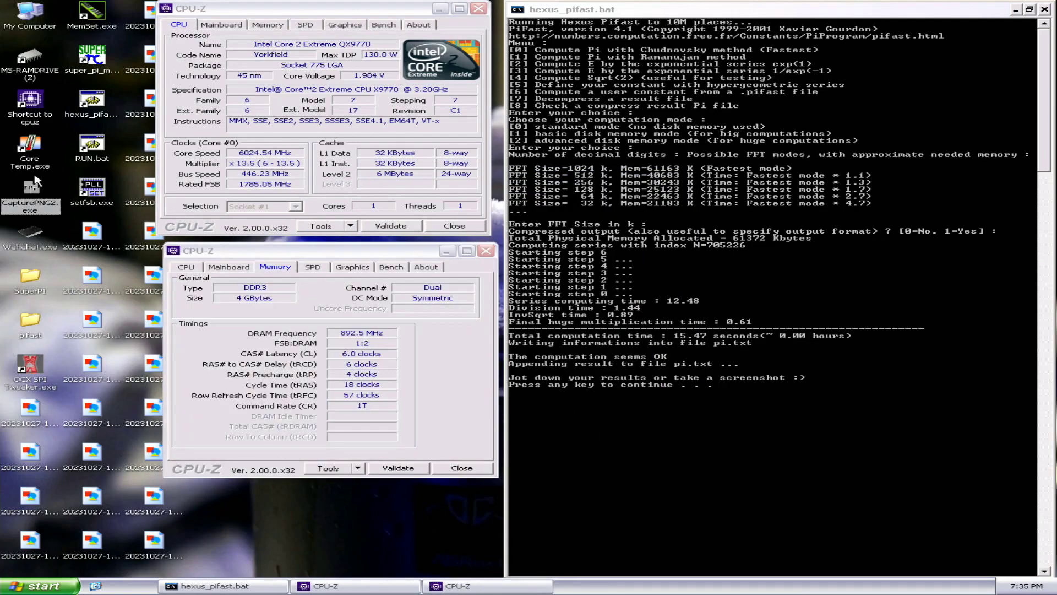
pyautogui.doubleClick(31, 108)
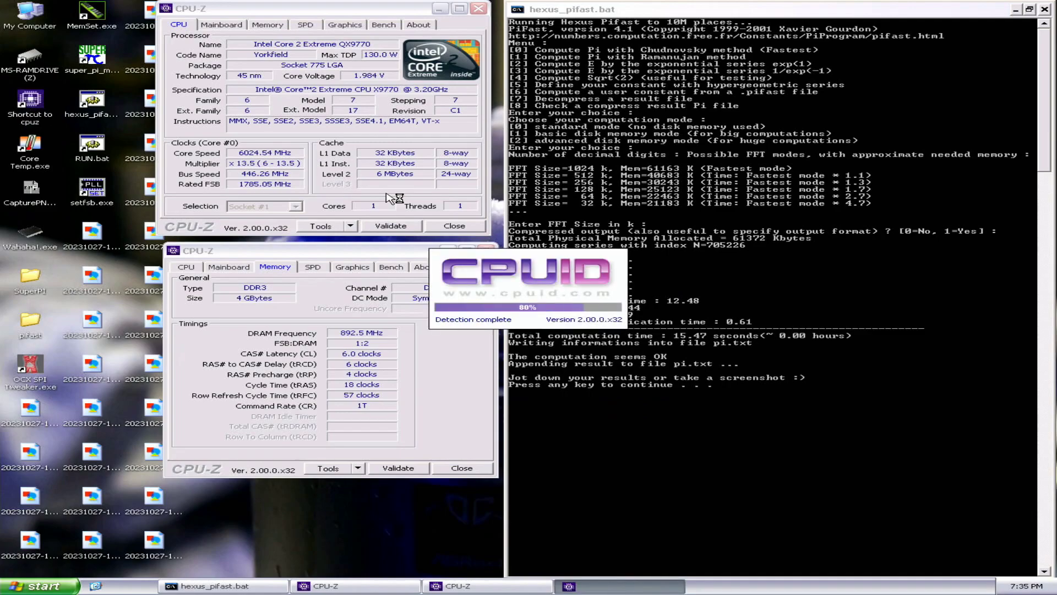
pyautogui.click(427, 196)
pyautogui.moveTo(462, 180); pyautogui.dragTo(607, 418)
# Step: Place the mainboard window, raise the FSB to 298, and open Super PI at the upper right
pyautogui.click(32, 190)
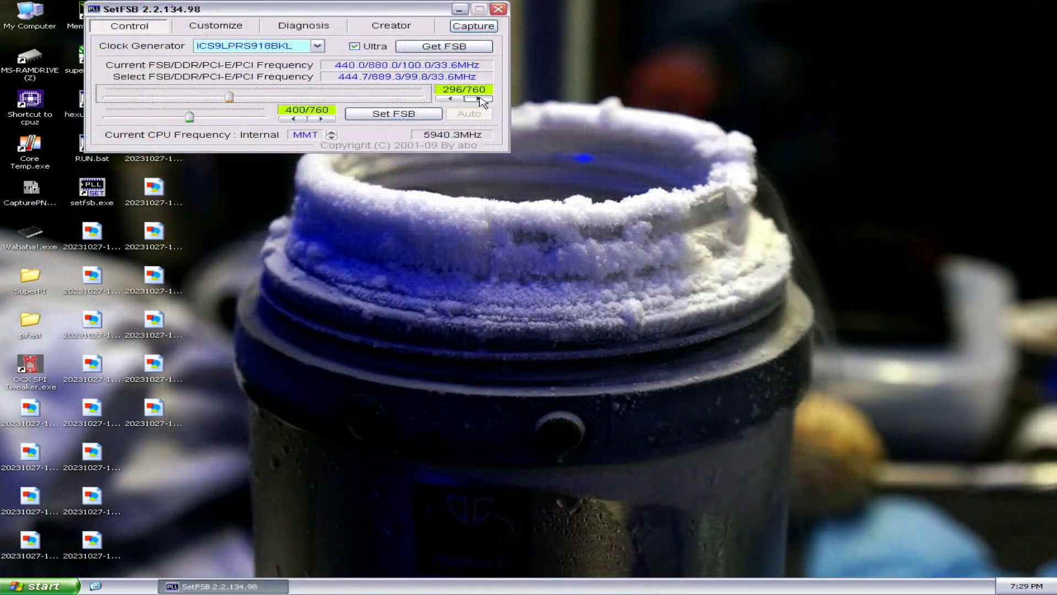
pyautogui.click(478, 99)
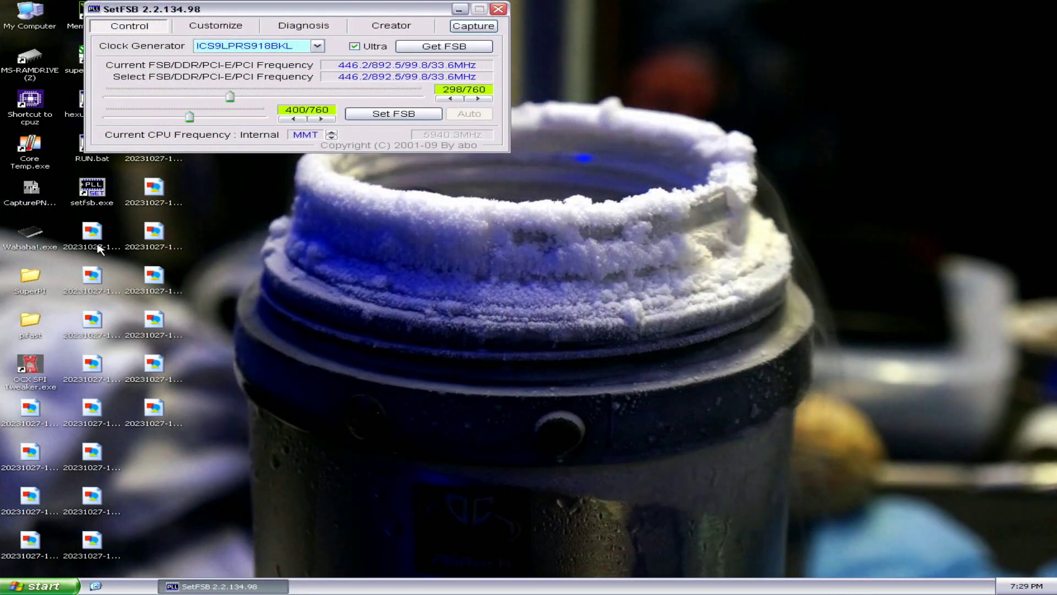
pyautogui.doubleClick(81, 71)
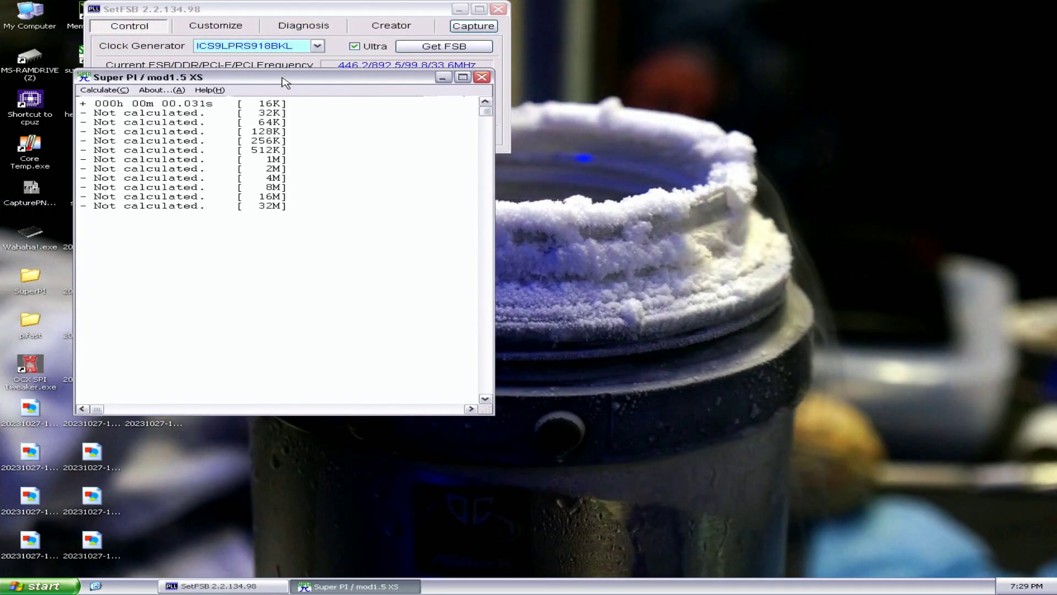
pyautogui.moveTo(283, 77); pyautogui.dragTo(816, 15)
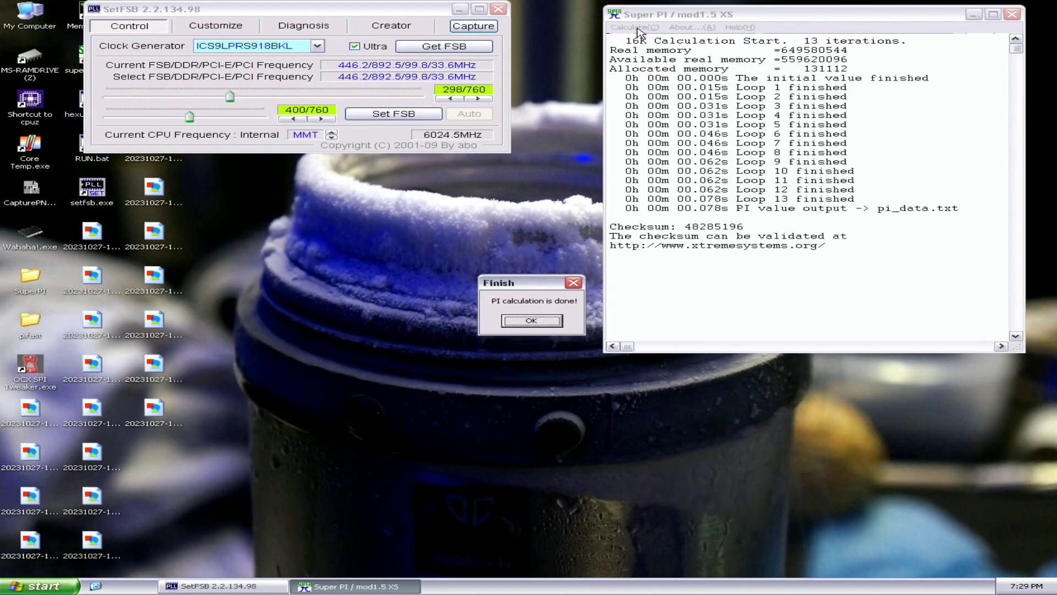
# Step: Run the 16K Super PI calculation (0.031 s) and reopen the digit selection
pyautogui.press('Return')
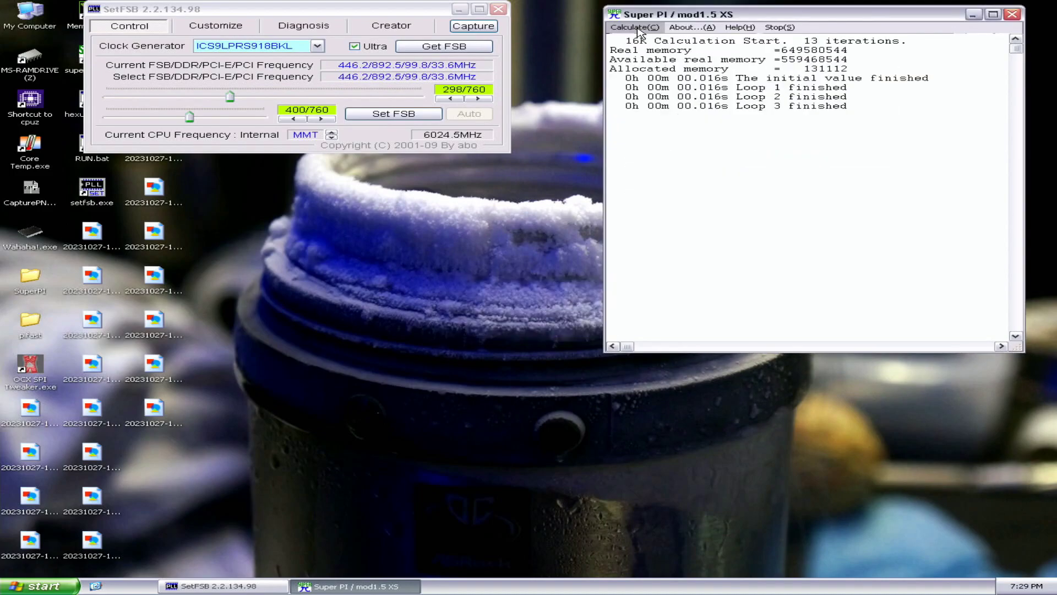
pyautogui.press('Return')
pyautogui.press('Return')
pyautogui.press('Return')
pyautogui.press('Return')
pyautogui.press('Return')
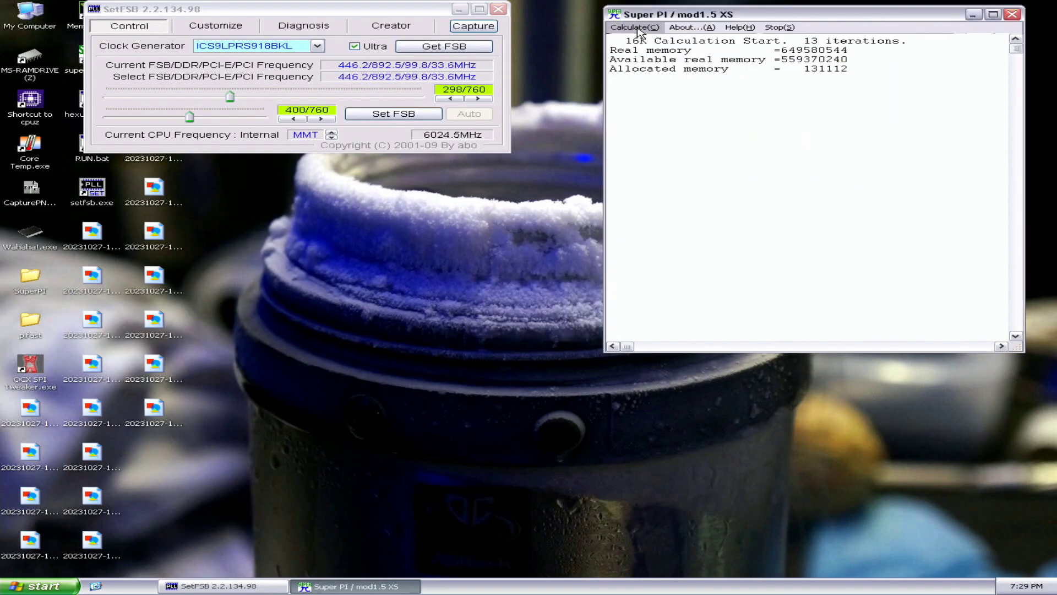
pyautogui.press('Return')
pyautogui.press('Return')
pyautogui.press('Return')
pyautogui.press('Return')
pyautogui.press('Return')
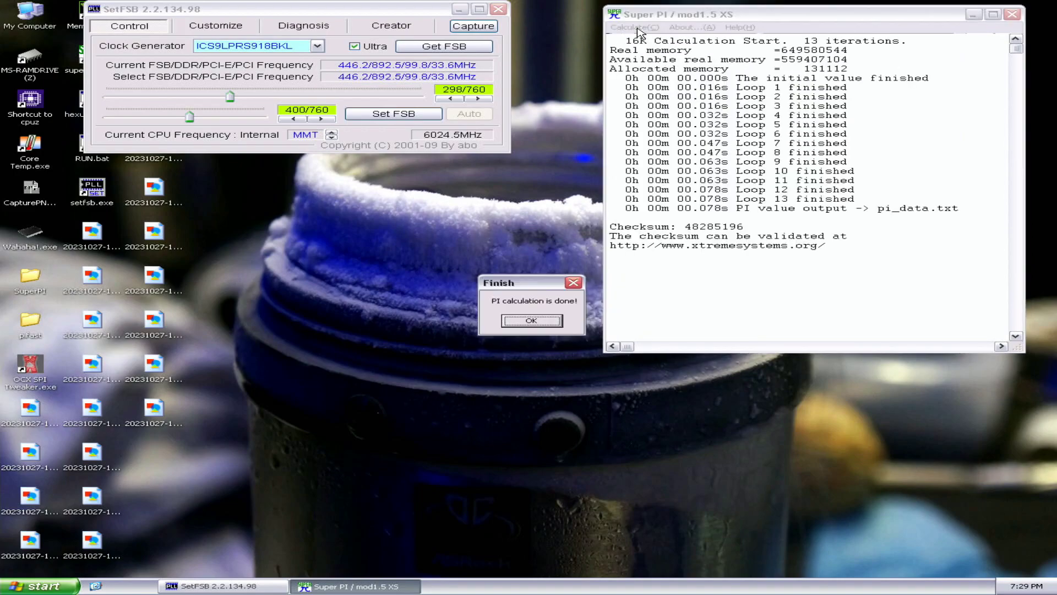
pyautogui.press('Return')
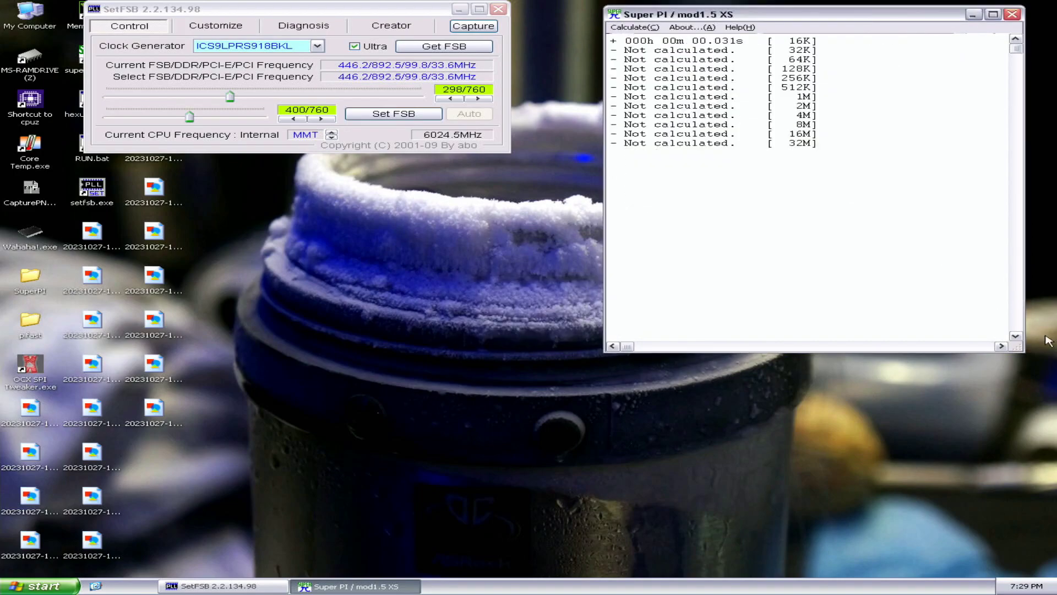
pyautogui.moveTo(1021, 351); pyautogui.dragTo(704, 23)
# Step: Select 1M digits in Super PI and start the calculation
pyautogui.hotkey('alt', 'c')
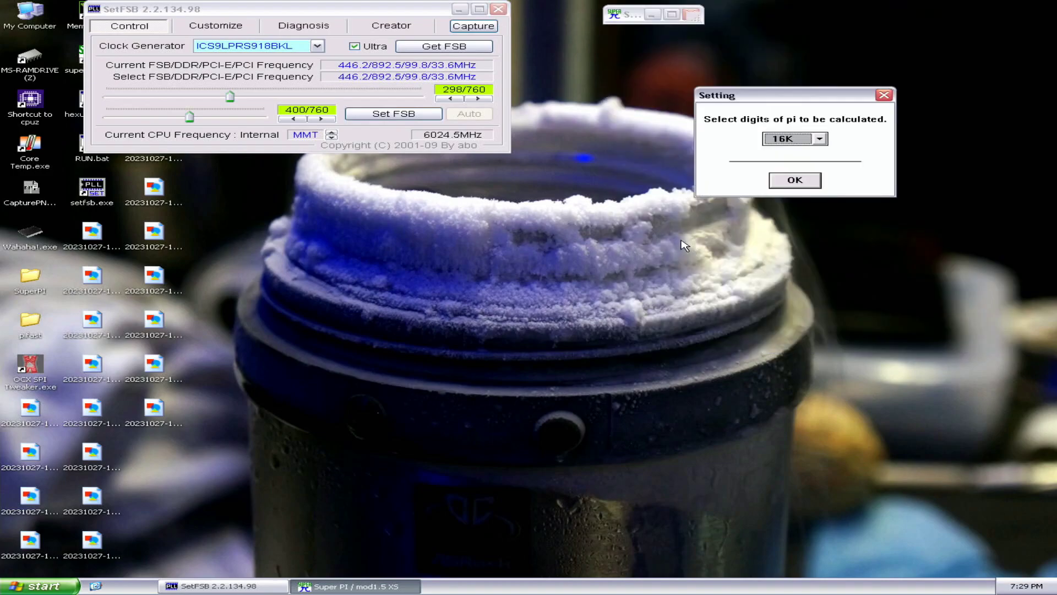
pyautogui.press('Down')
pyautogui.press('Down')
pyautogui.press('Down')
pyautogui.press('Down')
pyautogui.press('Down')
pyautogui.press('Return')
# Step: Set super_pi_mod.exe process priority to Realtime in Task Manager
pyautogui.rightClick(718, 585)
pyautogui.click(732, 563)
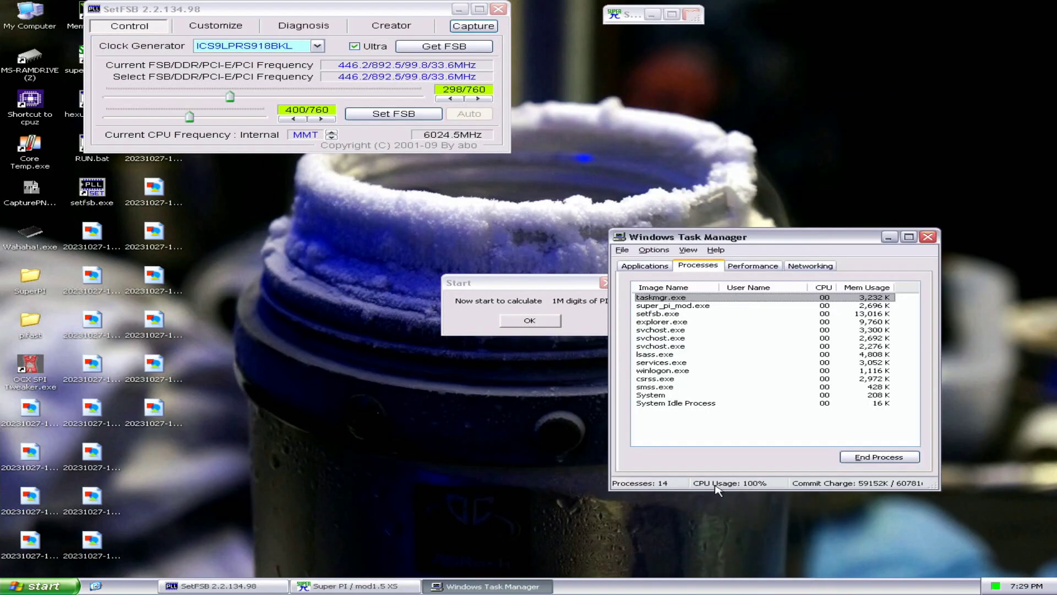
pyautogui.rightClick(695, 305)
pyautogui.moveTo(782, 351)
pyautogui.click(828, 347)
pyautogui.click(505, 344)
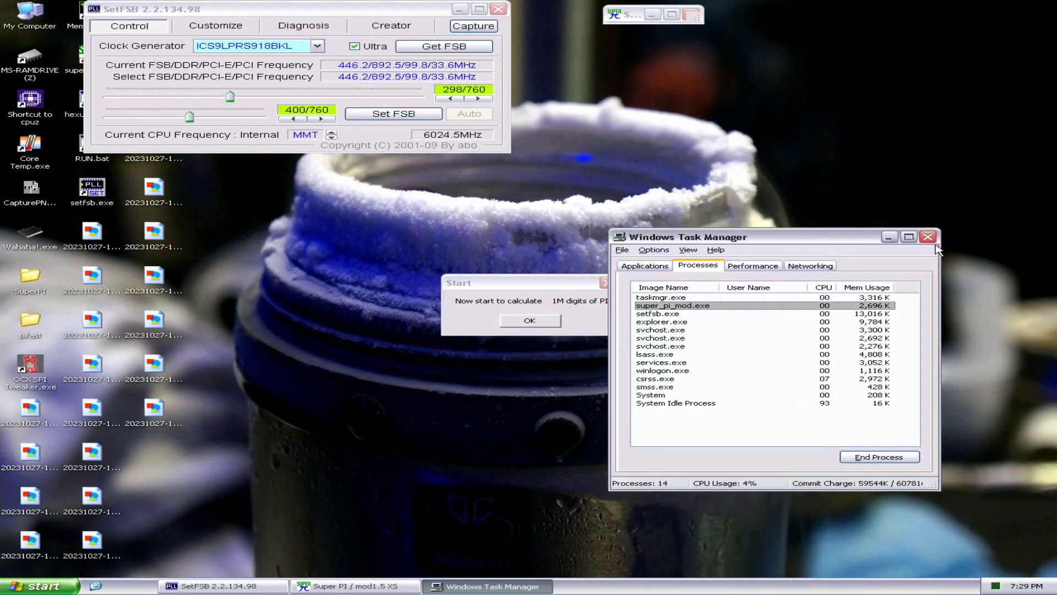
pyautogui.click(928, 236)
# Step: Raise the FSB to 451.0 then 454.2 MHz (6121.2 MHz CPU) and close SetFSB
pyautogui.click(477, 99)
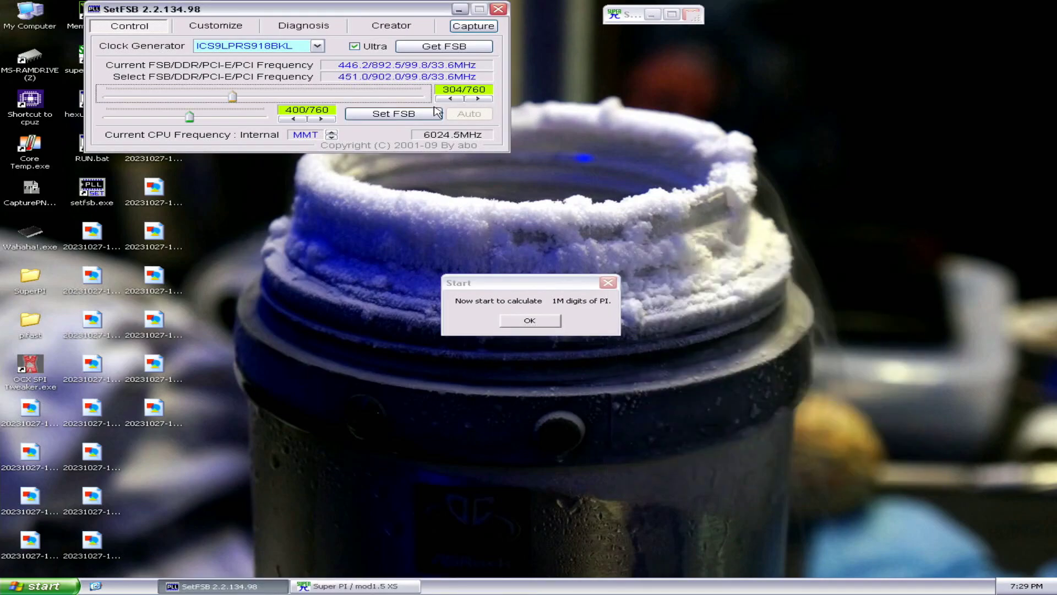
pyautogui.click(417, 114)
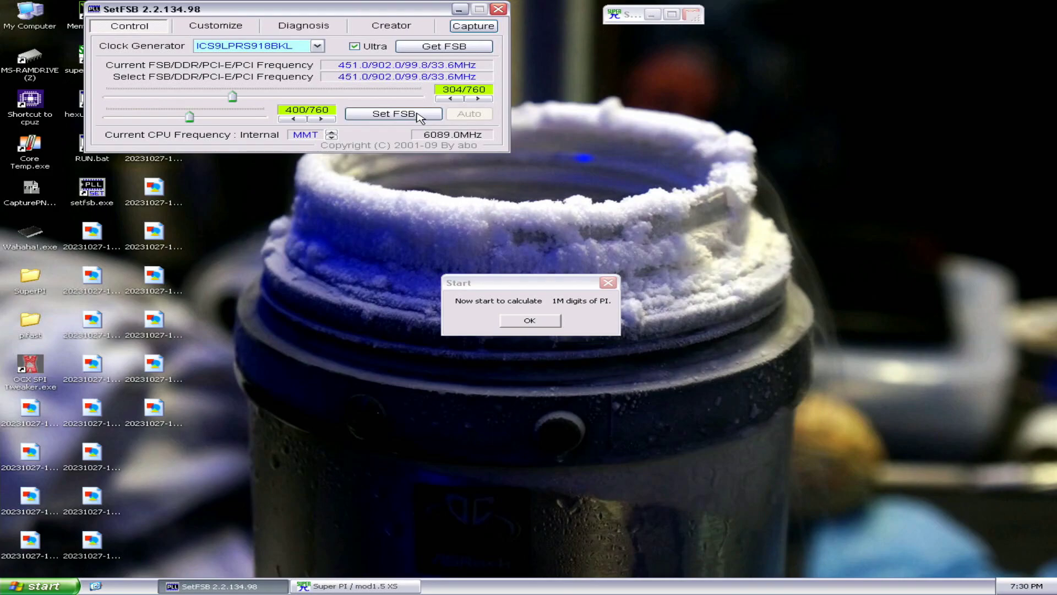
pyautogui.click(477, 99)
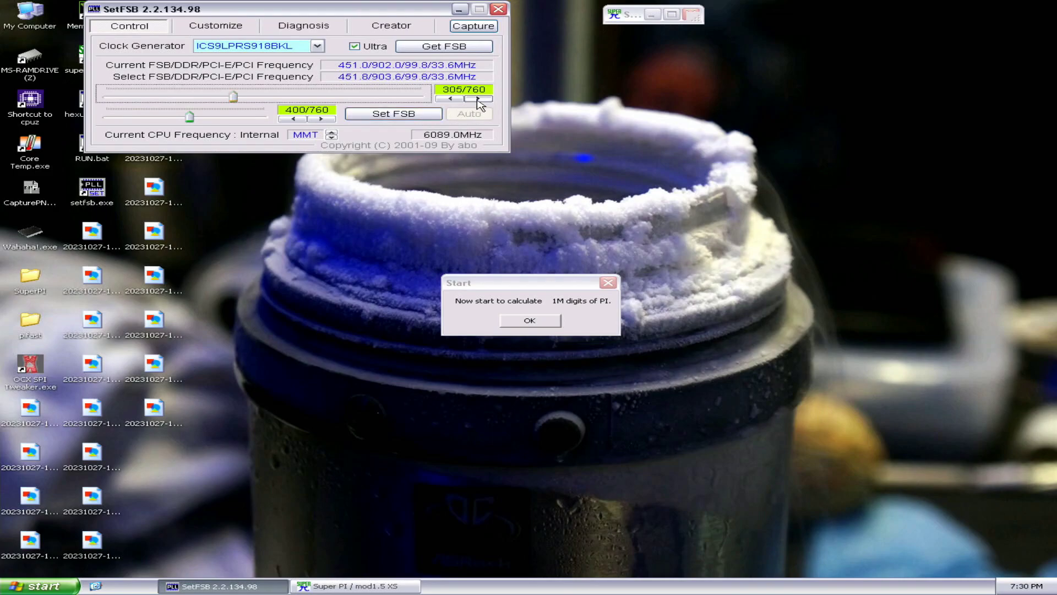
pyautogui.click(477, 99)
pyautogui.click(477, 99)
pyautogui.click(416, 116)
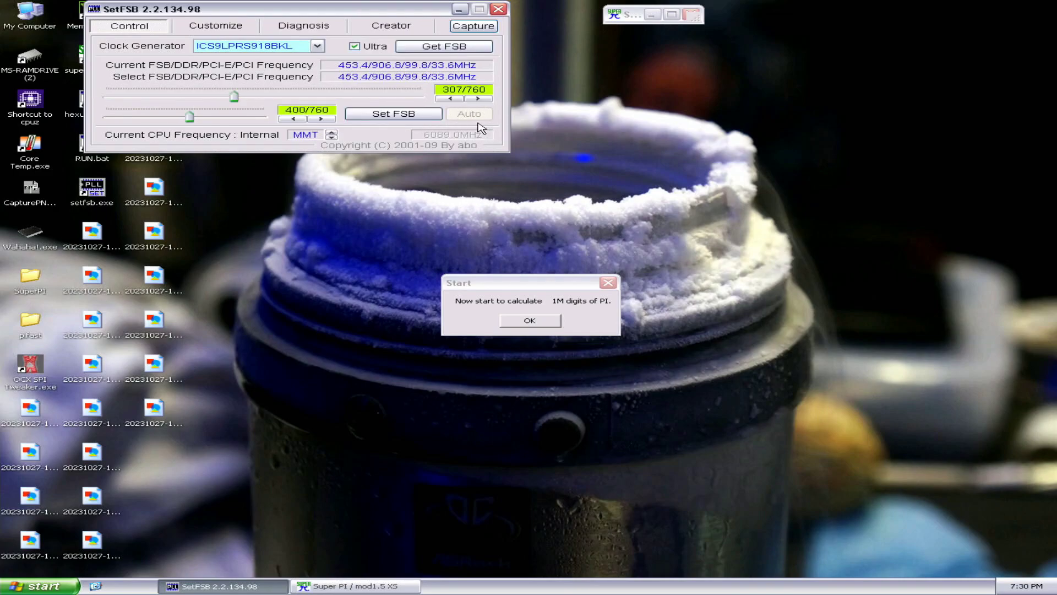
pyautogui.click(440, 113)
pyautogui.click(498, 9)
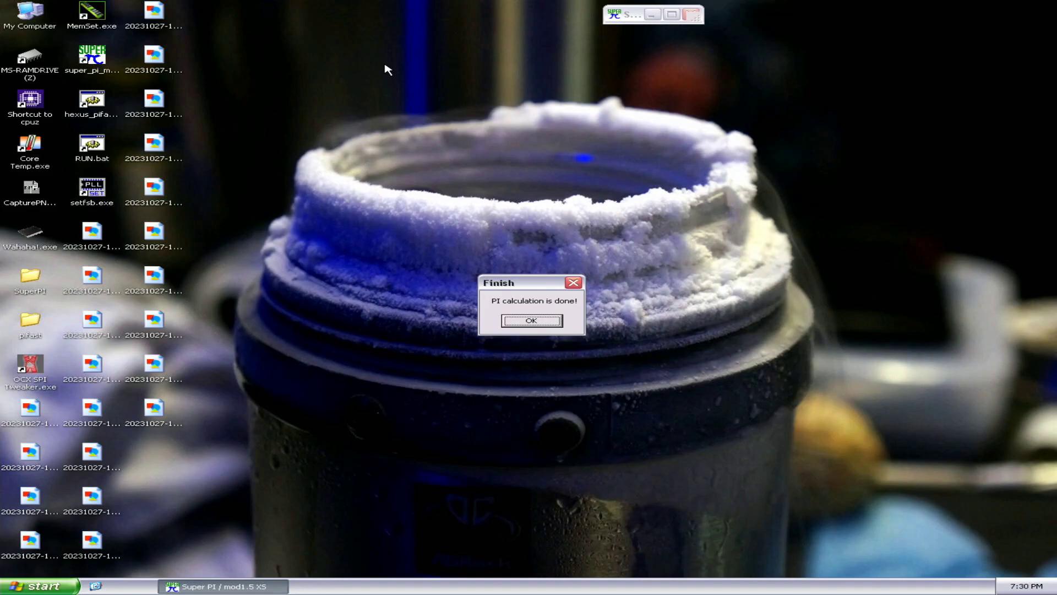
# Step: Tile the windows vertically and move the finished notice over the Super PI output
pyautogui.rightClick(535, 585)
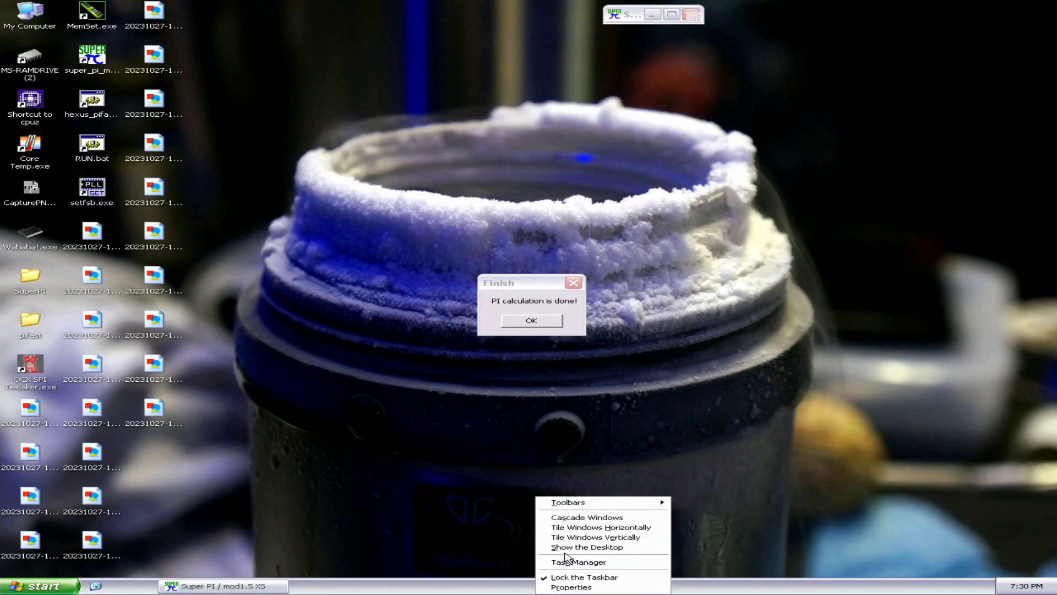
pyautogui.click(578, 542)
pyautogui.moveTo(42, 9); pyautogui.dragTo(947, 110)
# Step: Arrange CPU-Z windows on the CPU, Memory and Mainboard tabs around the 1M result
pyautogui.doubleClick(54, 117)
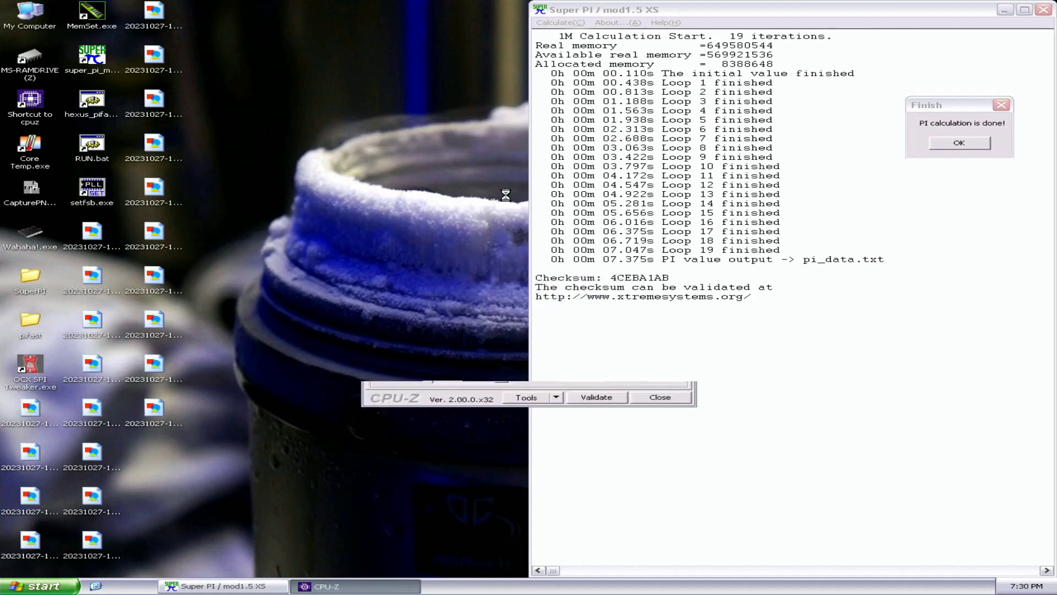
pyautogui.moveTo(507, 186); pyautogui.dragTo(320, 15)
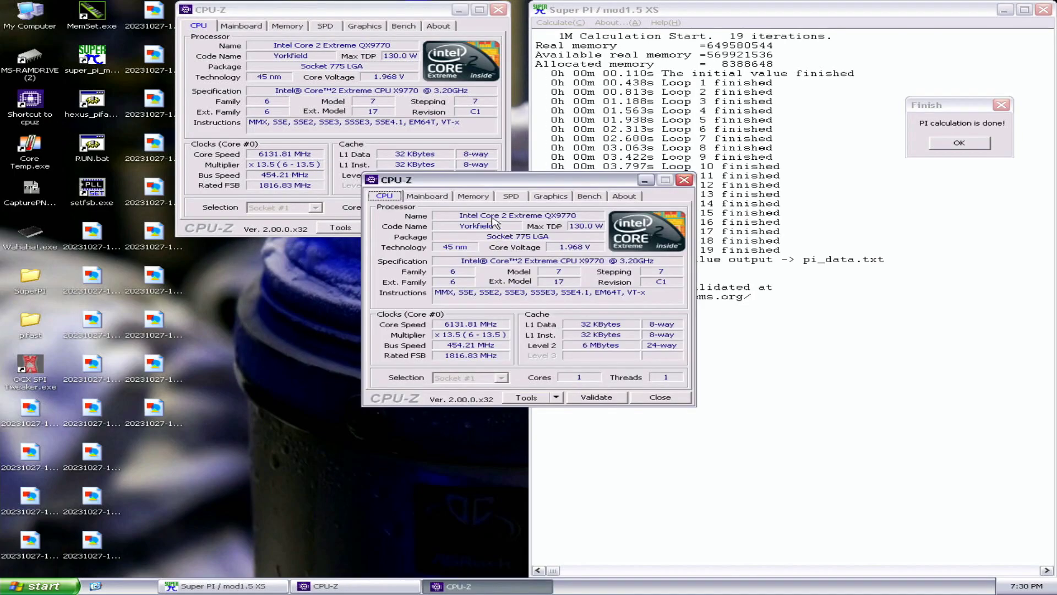
pyautogui.click(483, 194)
pyautogui.moveTo(468, 179); pyautogui.dragTo(276, 247)
pyautogui.click(30, 190)
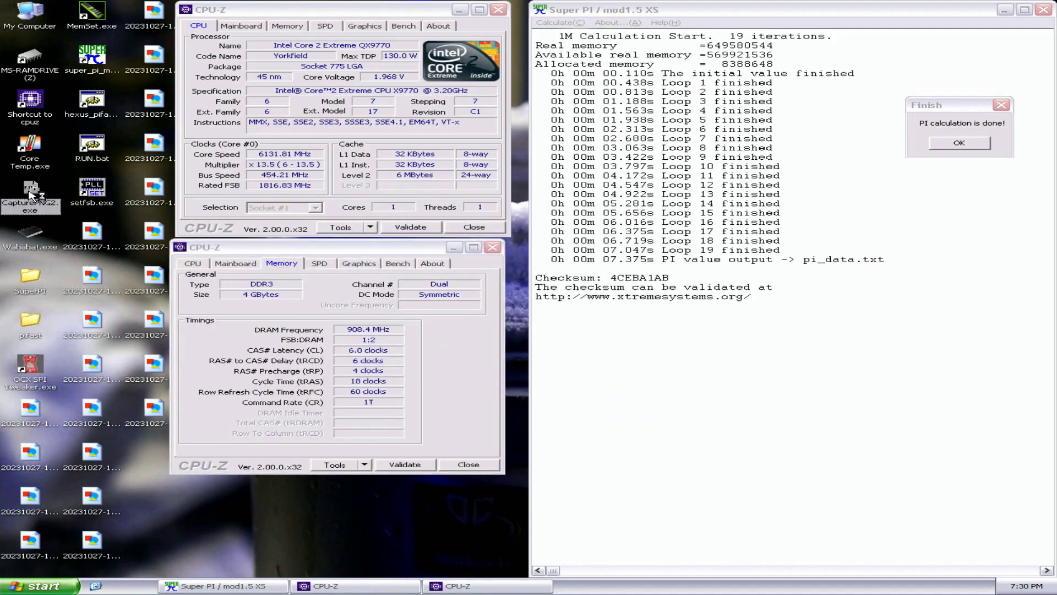
pyautogui.doubleClick(32, 119)
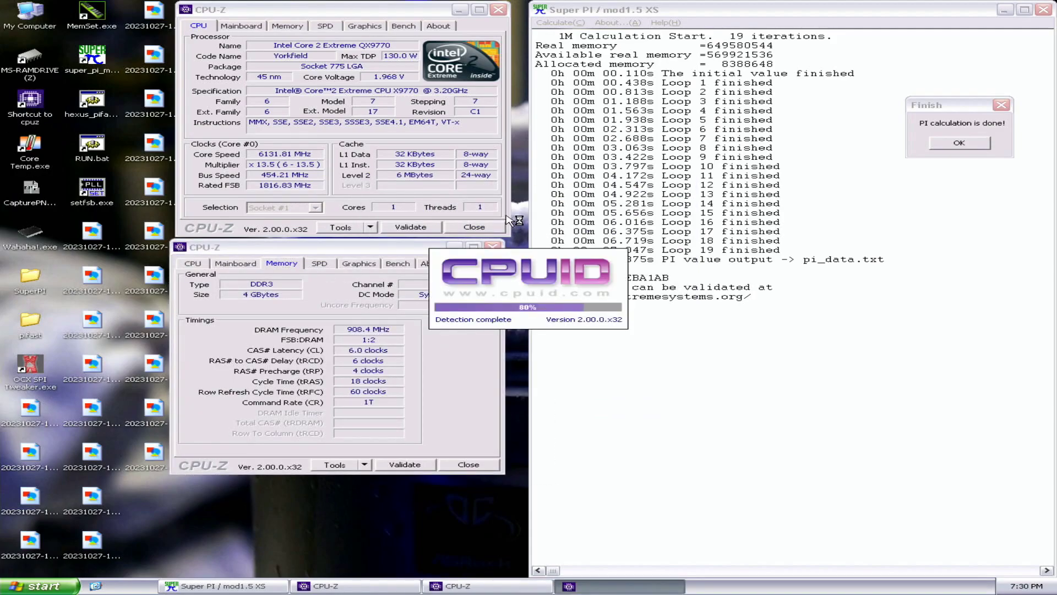
pyautogui.click(438, 198)
pyautogui.moveTo(440, 180); pyautogui.dragTo(611, 328)
# Step: Screenshot the 7.375s 1M result with CapturePNG2.exe, then close the Mainboard and Memory CPU-Z windows
pyautogui.doubleClick(31, 192)
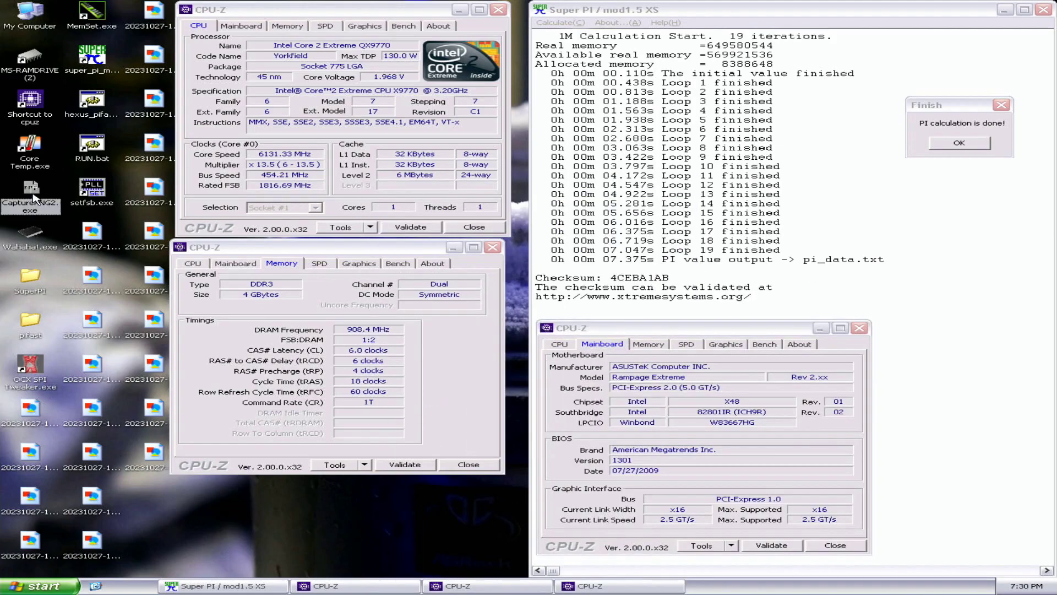
pyautogui.click(859, 328)
pyautogui.click(492, 247)
# Step: Close the last CPU-Z window, dismiss the finished notice and shrink Super PI to the top
pyautogui.click(492, 247)
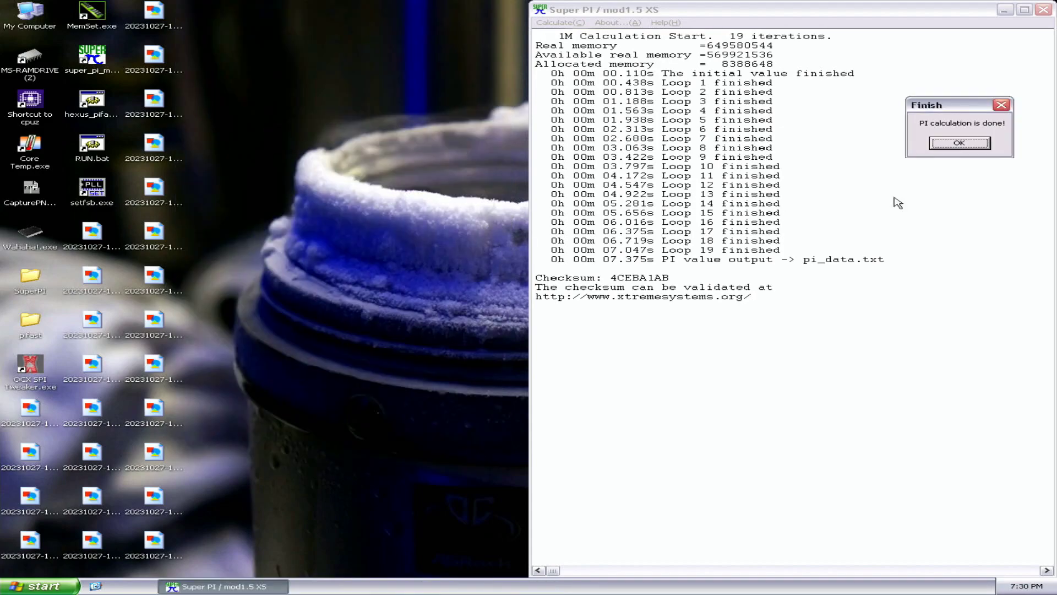
pyautogui.click(959, 142)
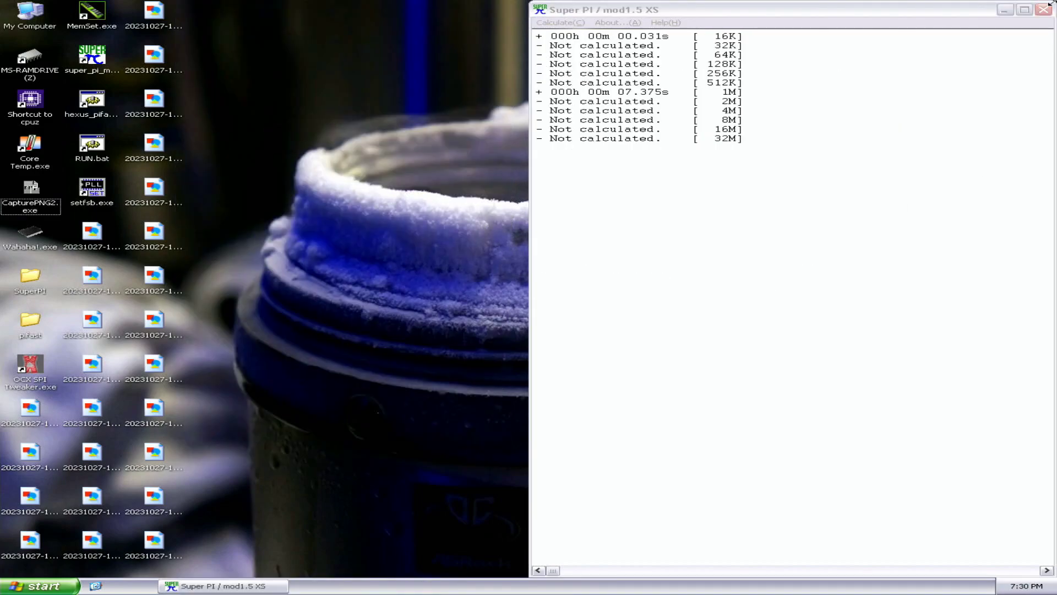
pyautogui.click(1024, 9)
pyautogui.moveTo(834, 75); pyautogui.dragTo(847, 10)
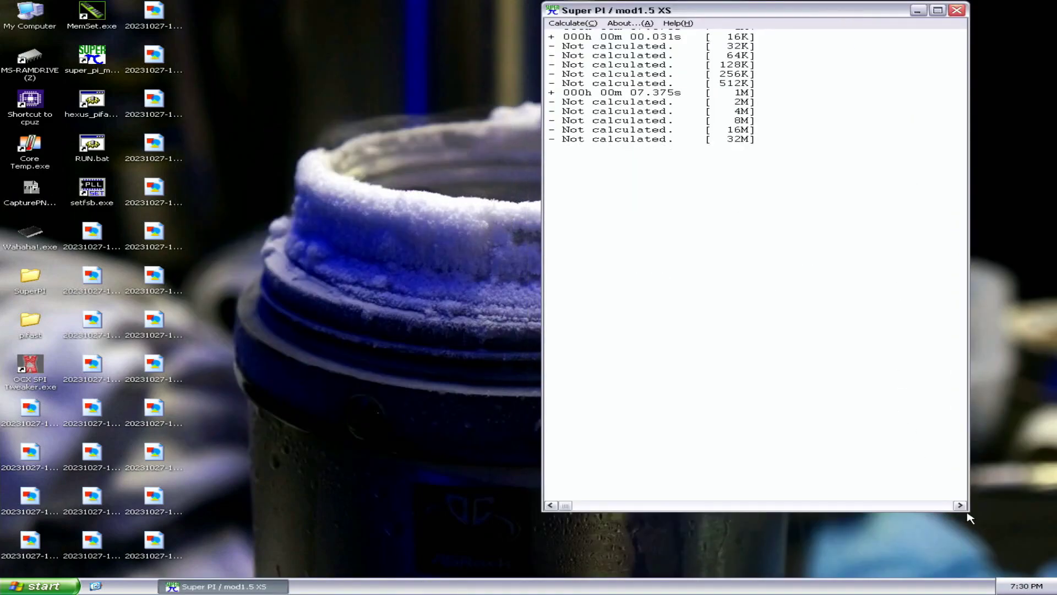
pyautogui.moveTo(970, 512); pyautogui.dragTo(460, 7)
# Step: Choose 32M digits in Super PI's Calculate settings
pyautogui.hotkey('alt', 'c')
pyautogui.press('c')
pyautogui.press('Down')
pyautogui.press('Down')
pyautogui.press('Down')
pyautogui.press('Down')
pyautogui.press('Down')
pyautogui.press('Down')
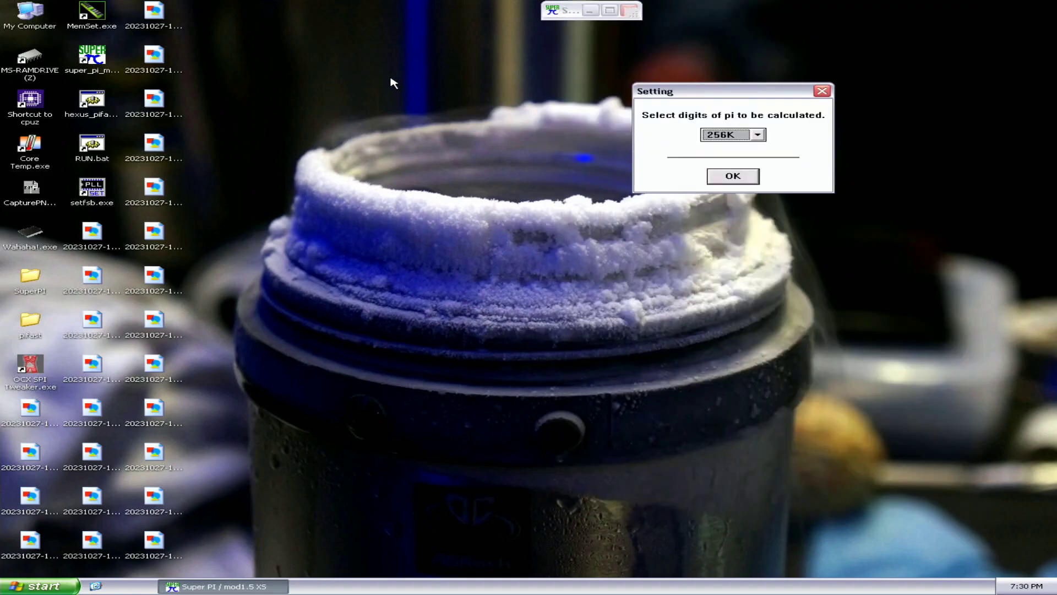
pyautogui.press('Return')
# Step: Restrict super_pi_mod.exe affinity to CPU 1 and start the 32M run (7m 57.906s)
pyautogui.doubleClick(104, 203)
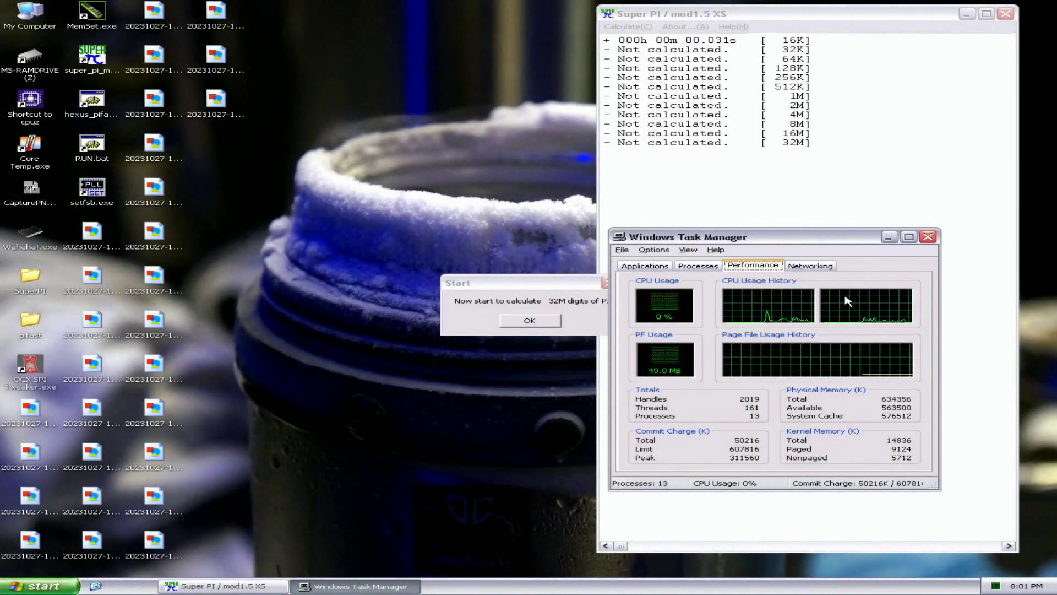
pyautogui.click(703, 266)
pyautogui.click(703, 306)
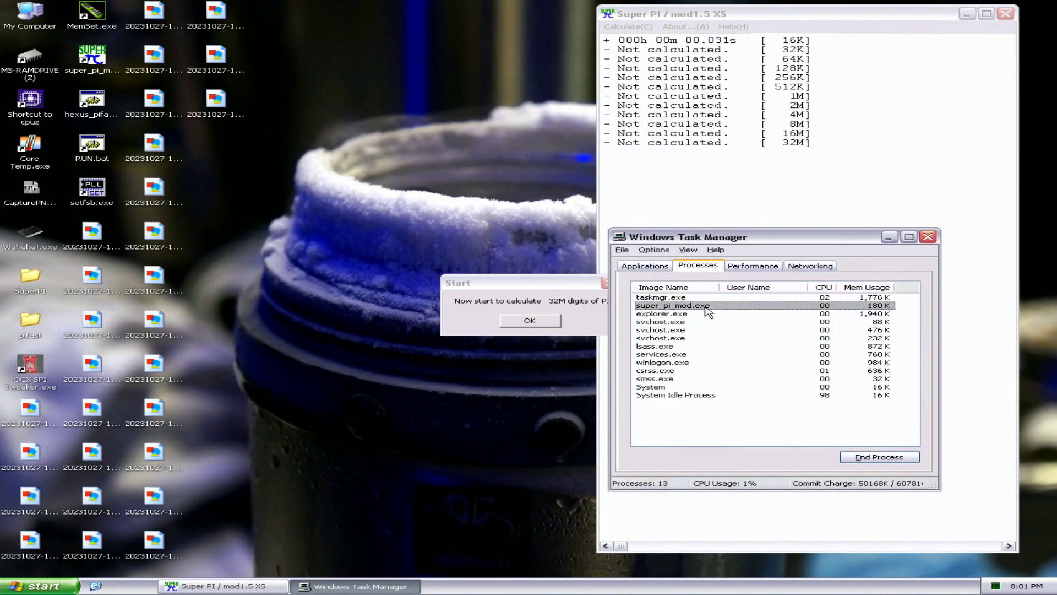
pyautogui.rightClick(705, 306)
pyautogui.click(748, 357)
pyautogui.click(696, 337)
pyautogui.click(821, 341)
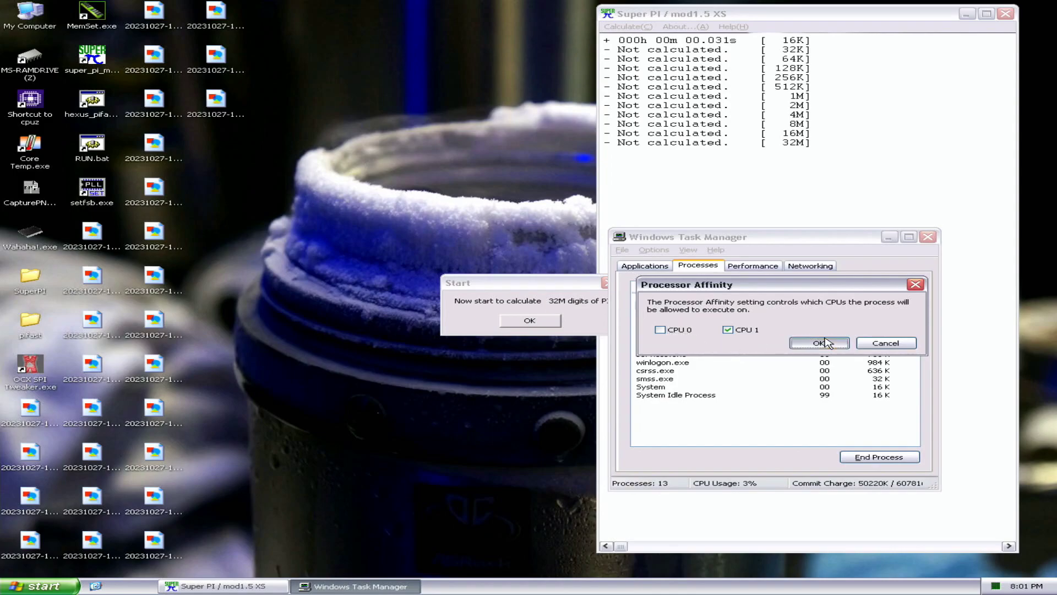
pyautogui.click(753, 266)
pyautogui.click(927, 237)
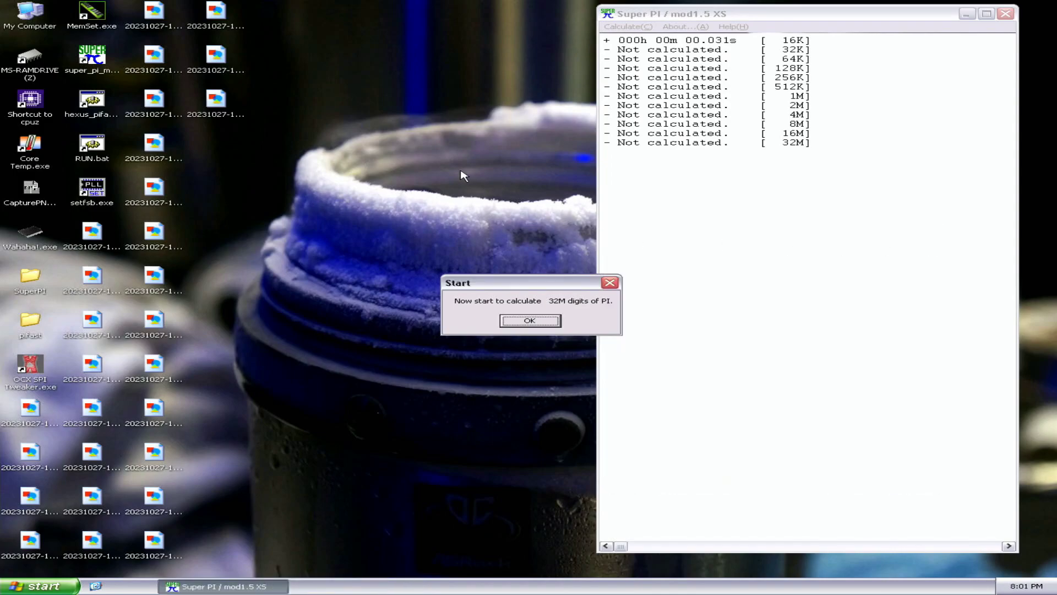
pyautogui.press('Return')
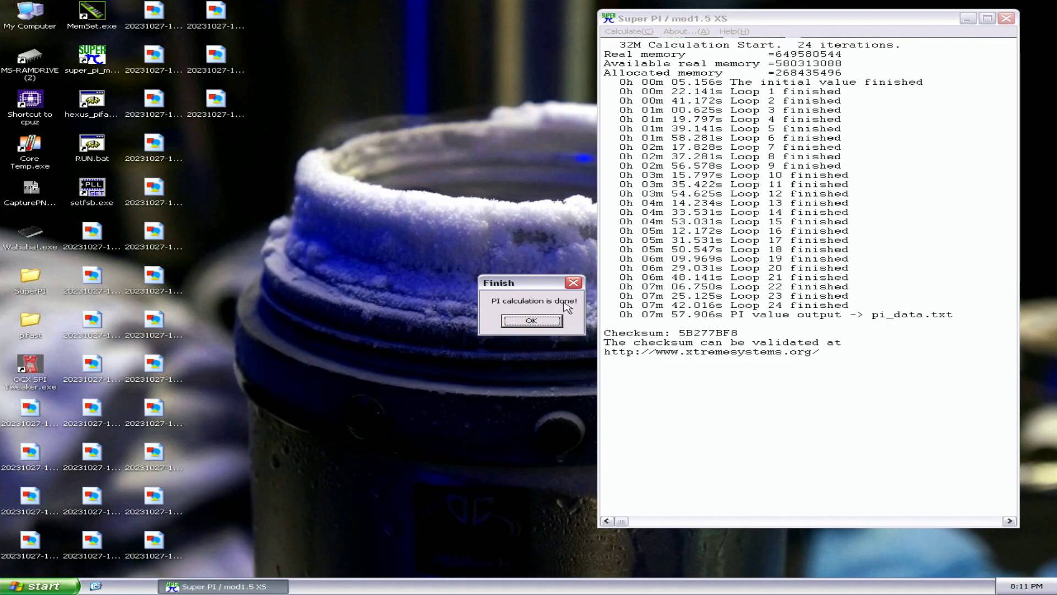
# Step: Move the finished notice aside and place CPU-Z windows on CPU and Memory tabs at the left
pyautogui.moveTo(544, 289); pyautogui.dragTo(921, 184)
pyautogui.doubleClick(26, 113)
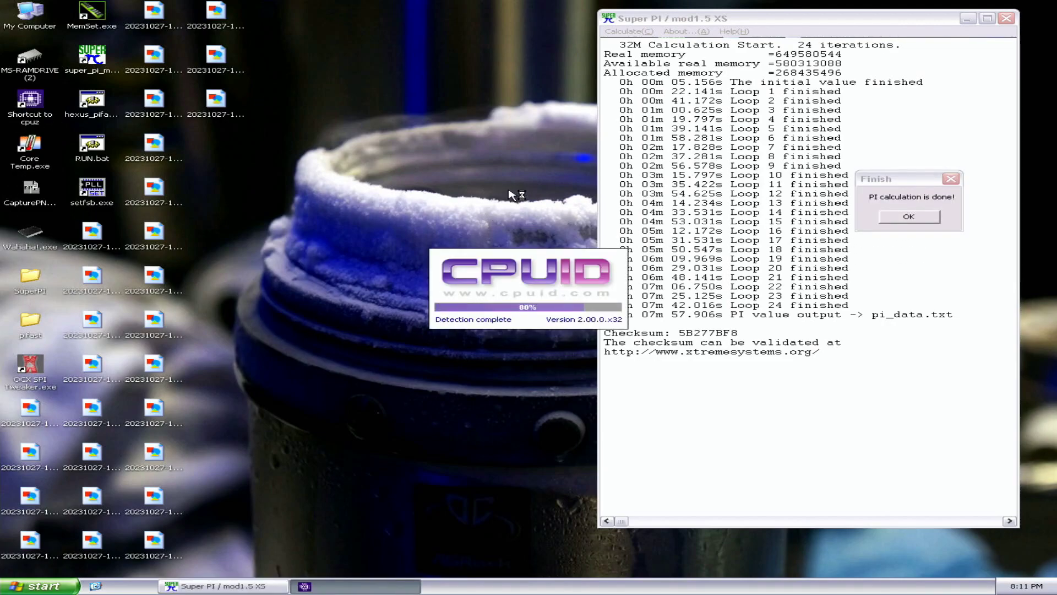
pyautogui.moveTo(522, 182); pyautogui.dragTo(393, 16)
pyautogui.doubleClick(26, 112)
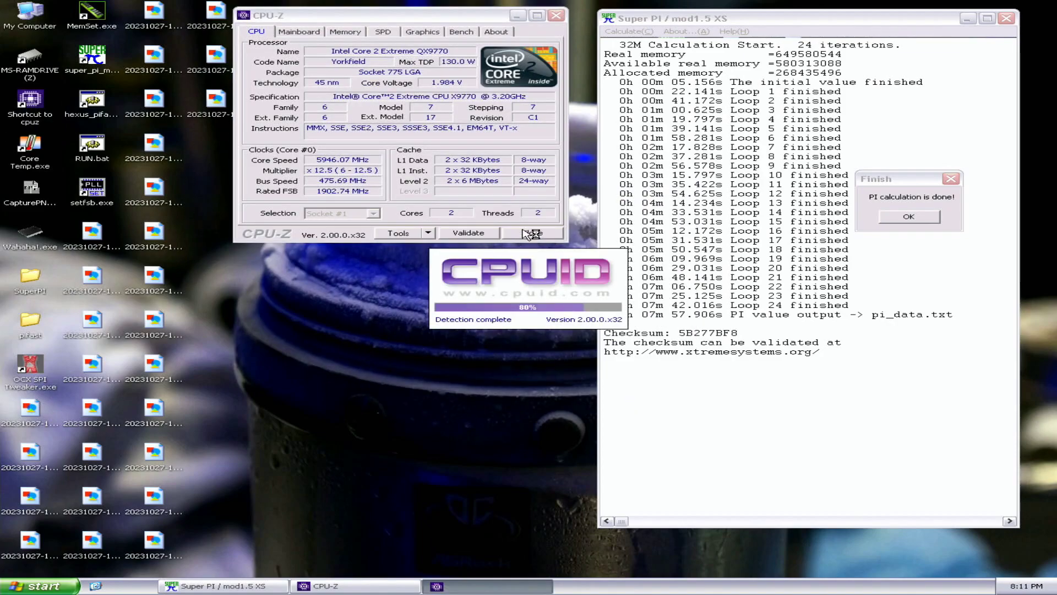
pyautogui.click(480, 196)
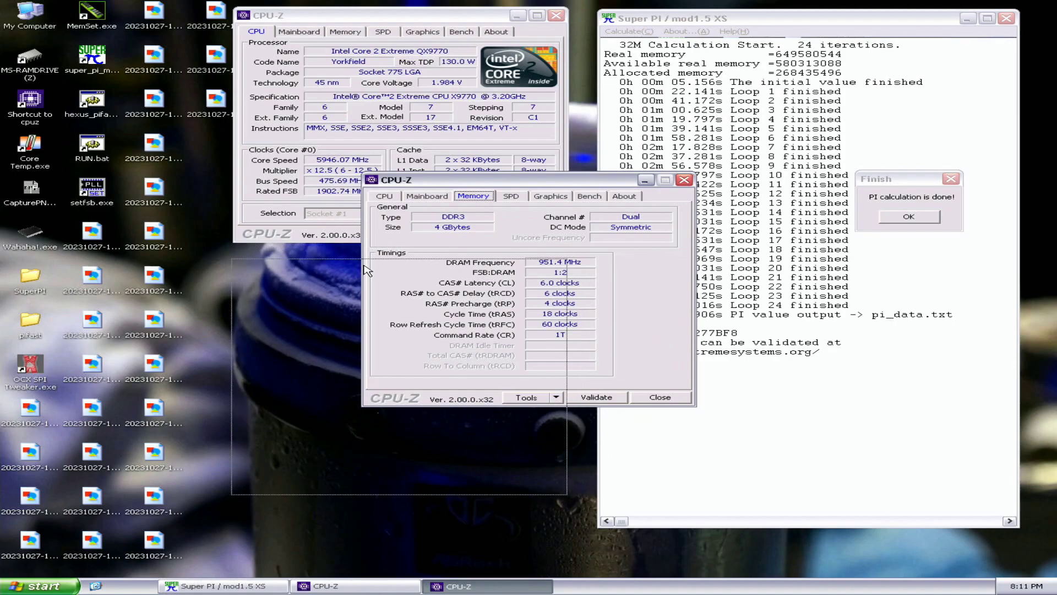
pyautogui.moveTo(493, 182); pyautogui.dragTo(363, 269)
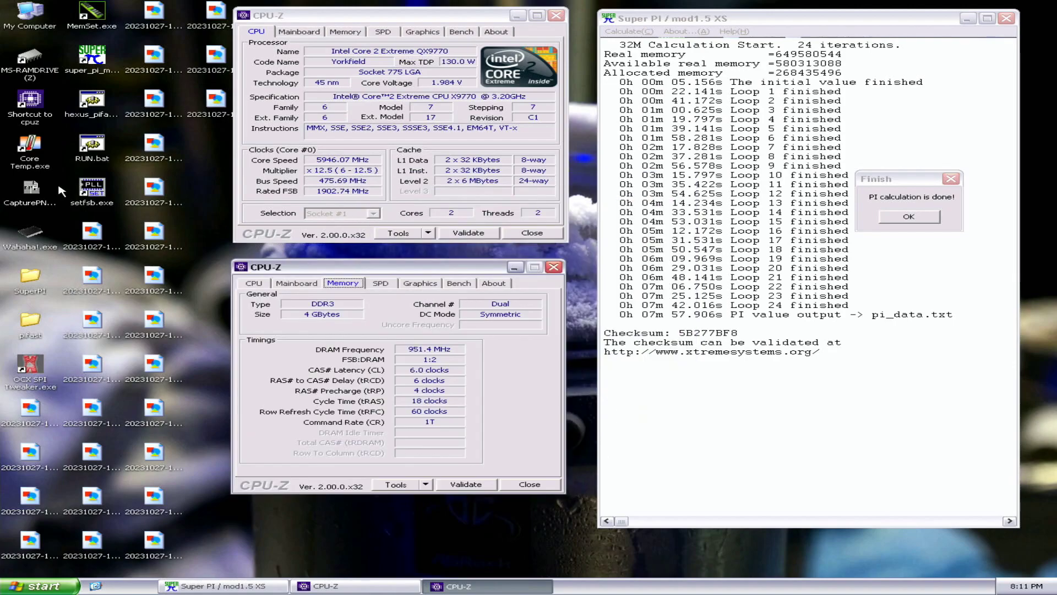
# Step: Add a Mainboard-tab CPU-Z at lower right and capture a screenshot with CapturePNG2.exe
pyautogui.doubleClick(30, 101)
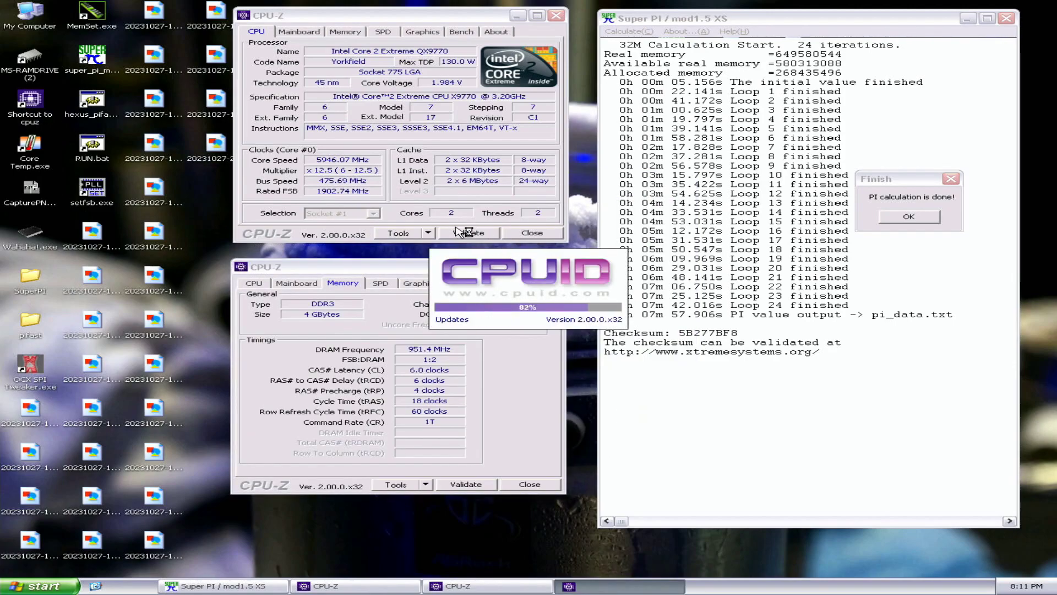
pyautogui.click(427, 196)
pyautogui.moveTo(464, 186); pyautogui.dragTo(678, 375)
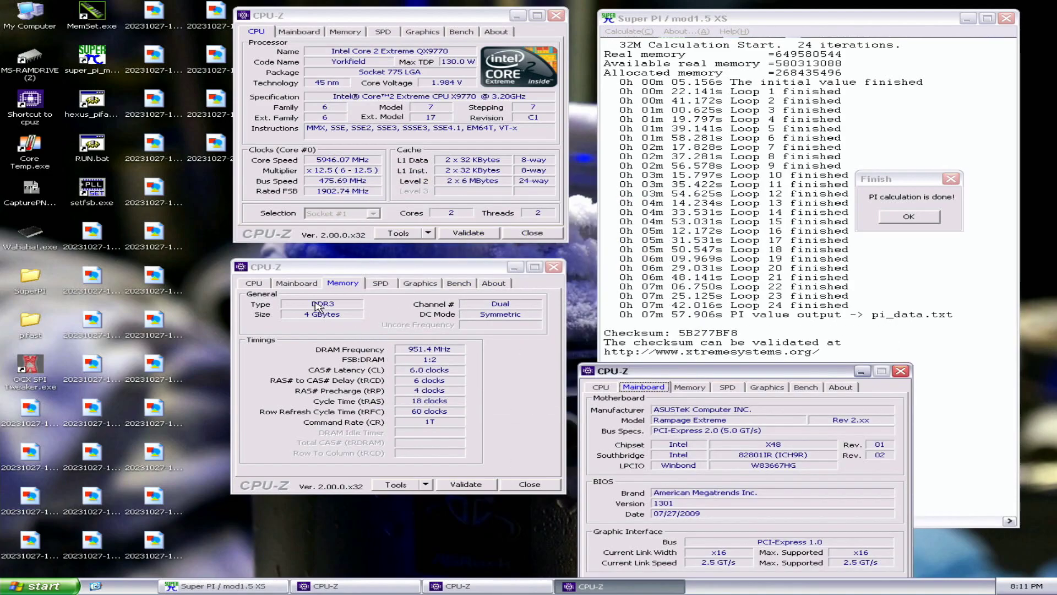
pyautogui.click(31, 197)
pyautogui.doubleClick(31, 197)
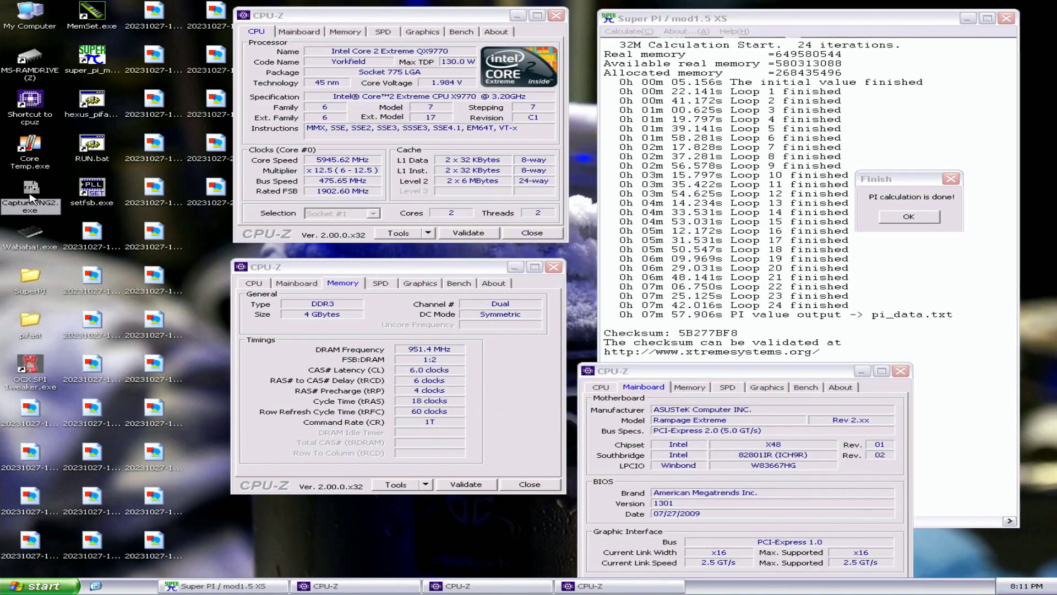